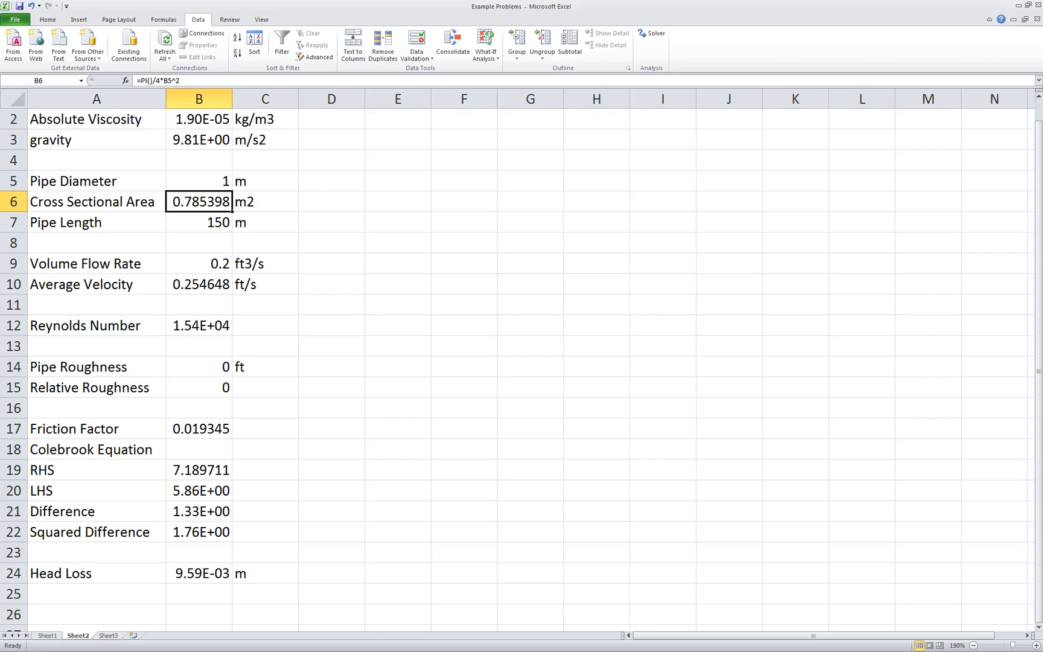
pyautogui.scroll(1, 261, 375)
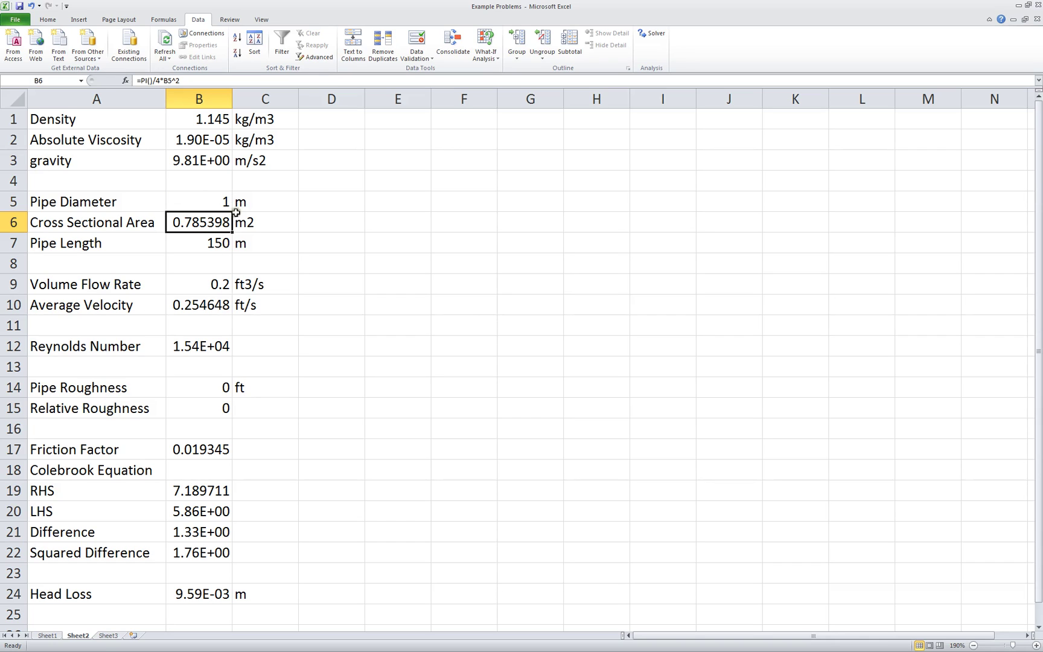
# Change the flow rate unit in C9 to m3/s and enter 0.35 in B9.
pyautogui.click(201, 203)
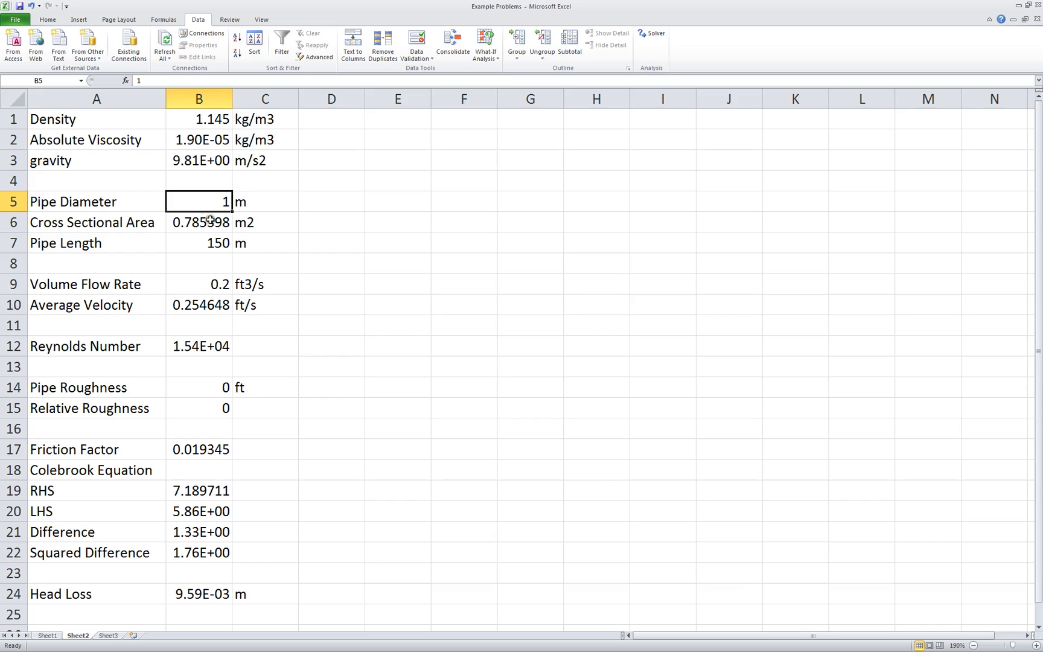
pyautogui.click(244, 285)
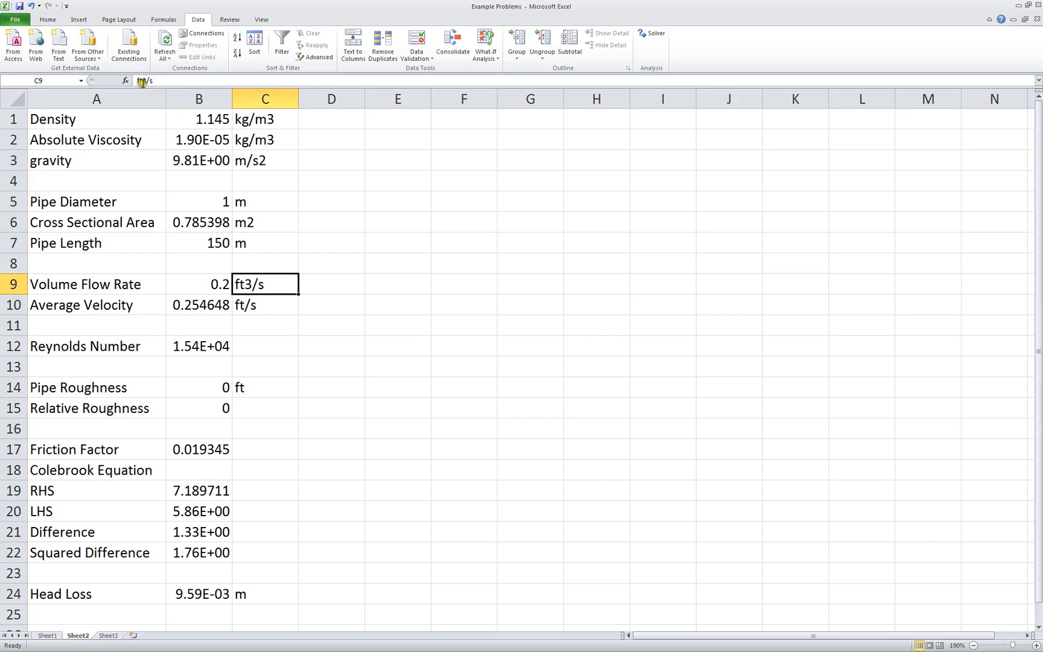
pyautogui.moveTo(140, 82); pyautogui.dragTo(125, 83)
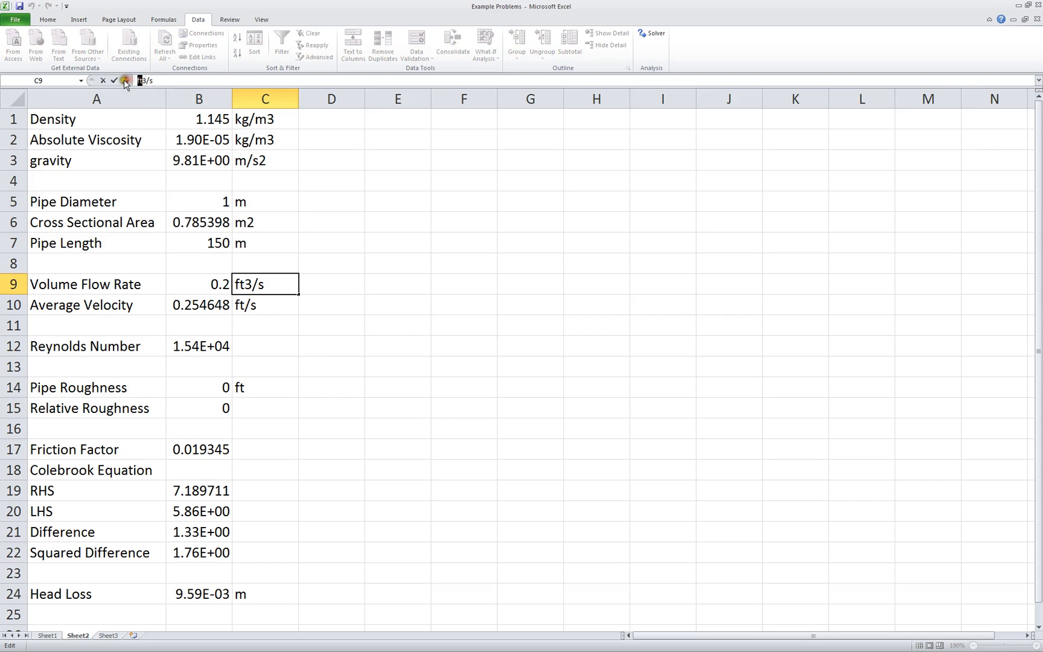
pyautogui.write('m')
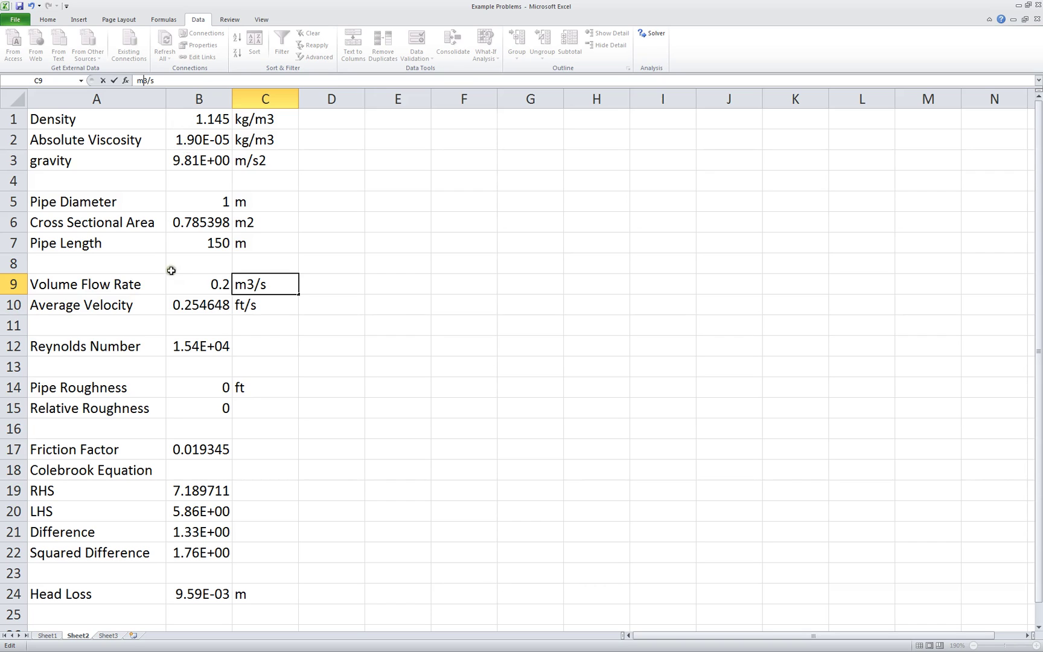
pyautogui.click(183, 284)
pyautogui.write('0.35')
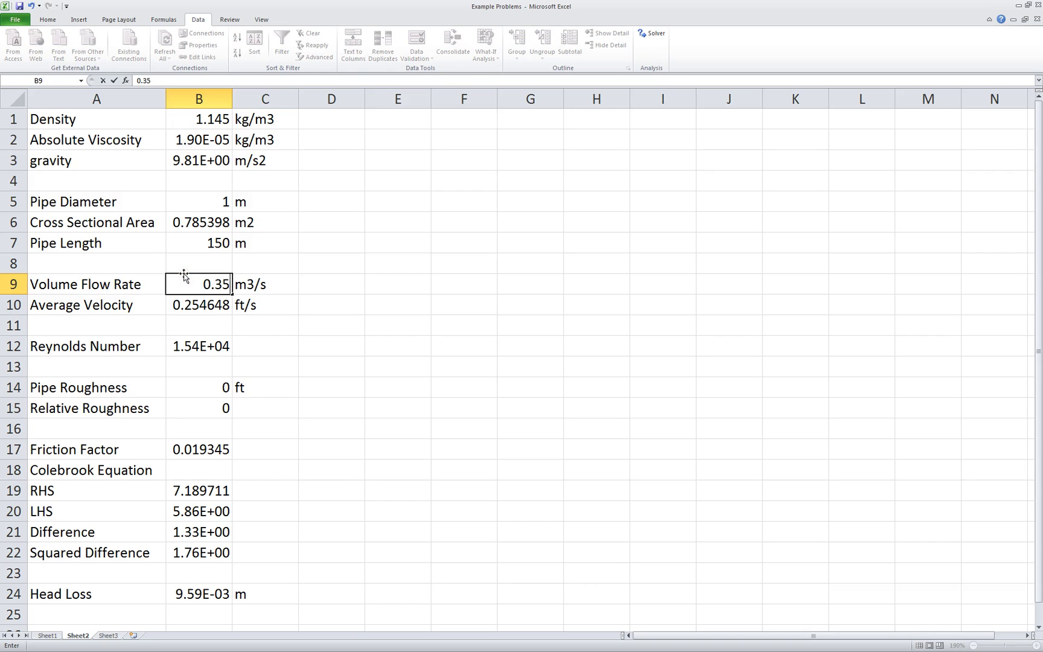
pyautogui.press('Return')
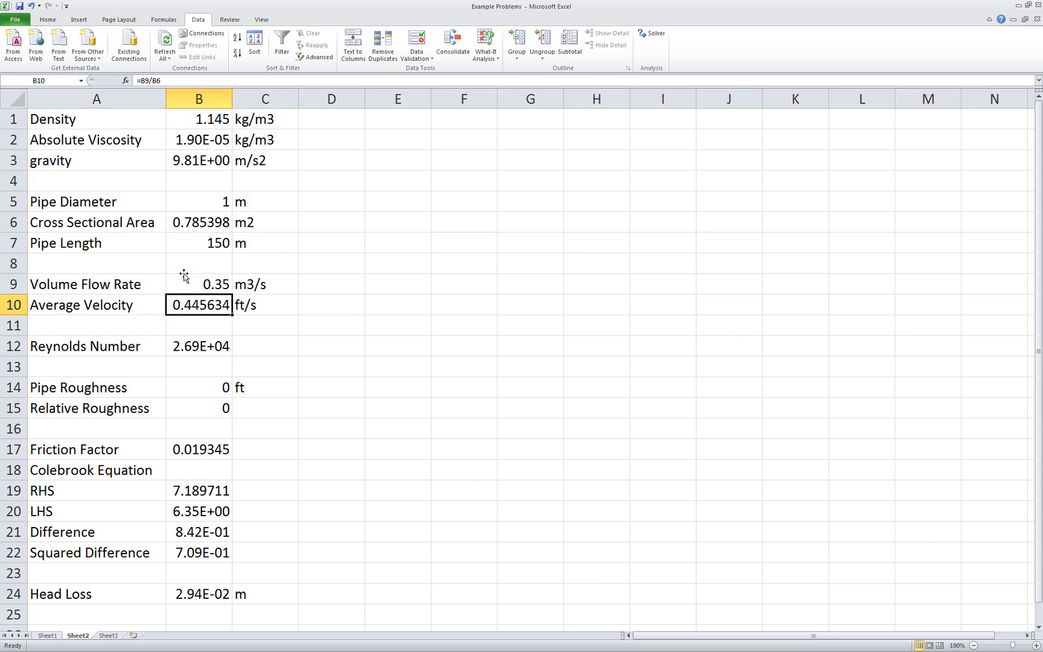
# Change the average velocity unit in C10 from ft/s to m/s.
pyautogui.click(237, 301)
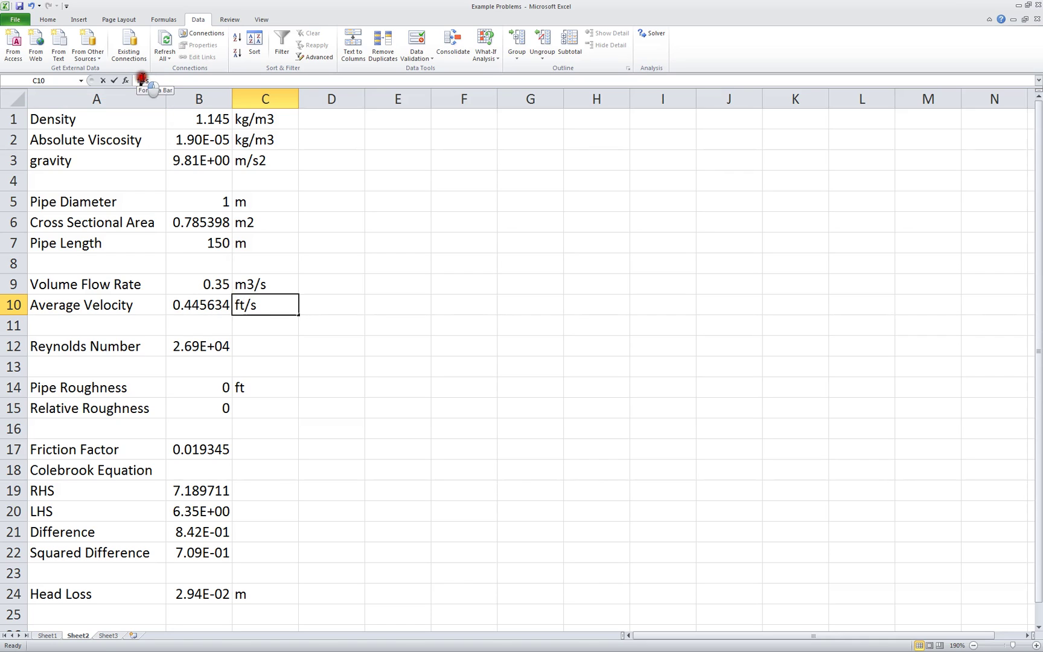
pyautogui.moveTo(141, 80); pyautogui.dragTo(121, 81)
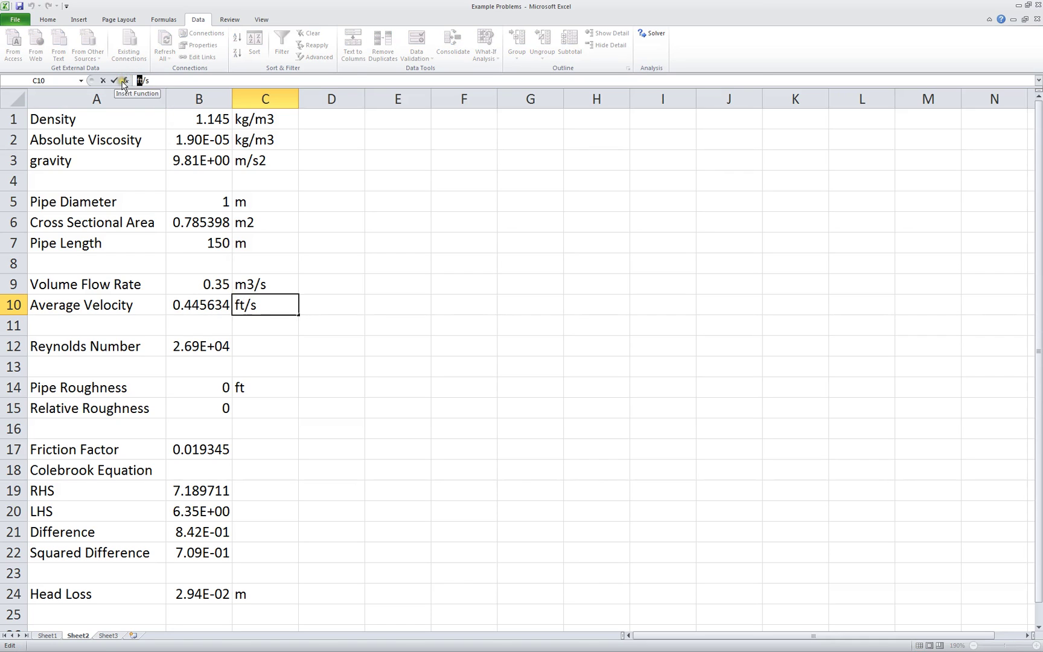
pyautogui.write('m')
pyautogui.press('Return')
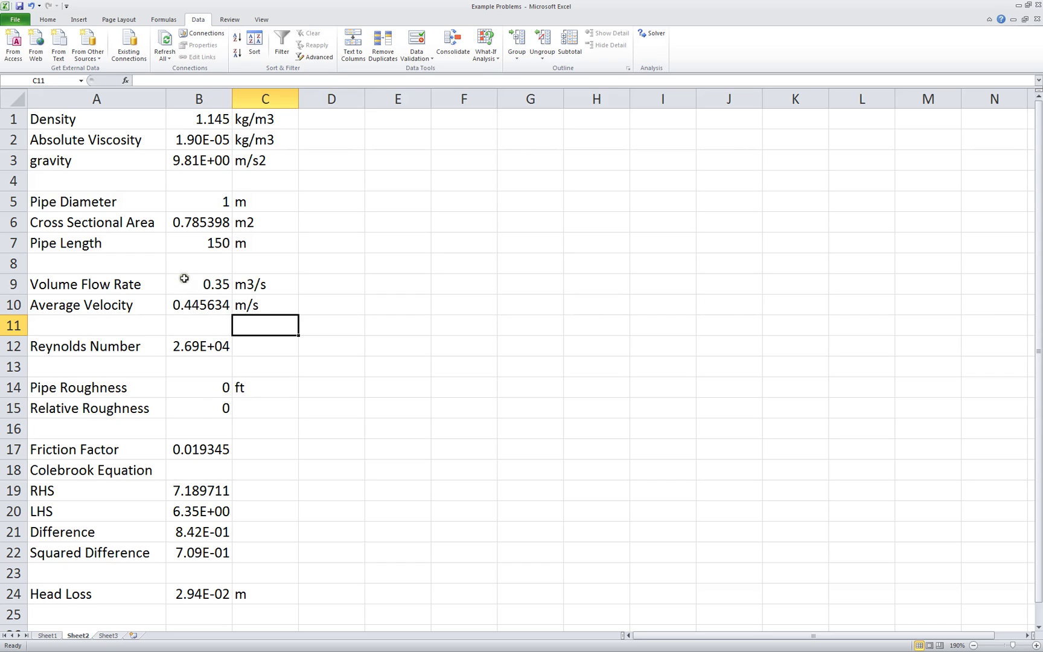
# Set the pipe roughness unit in C14 to m.
pyautogui.click(253, 384)
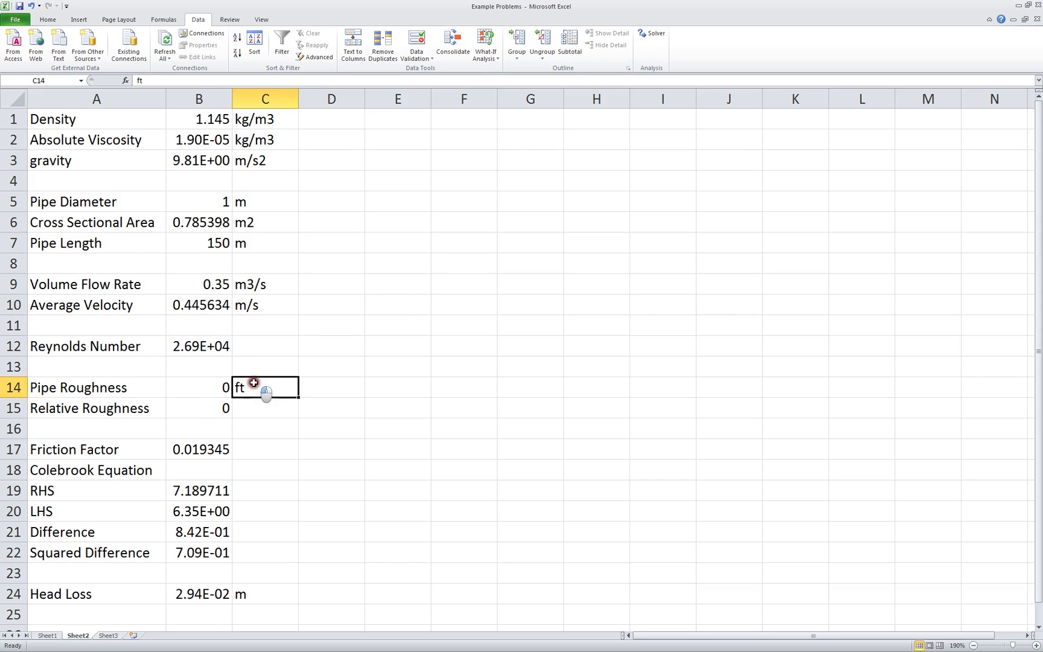
pyautogui.write('m')
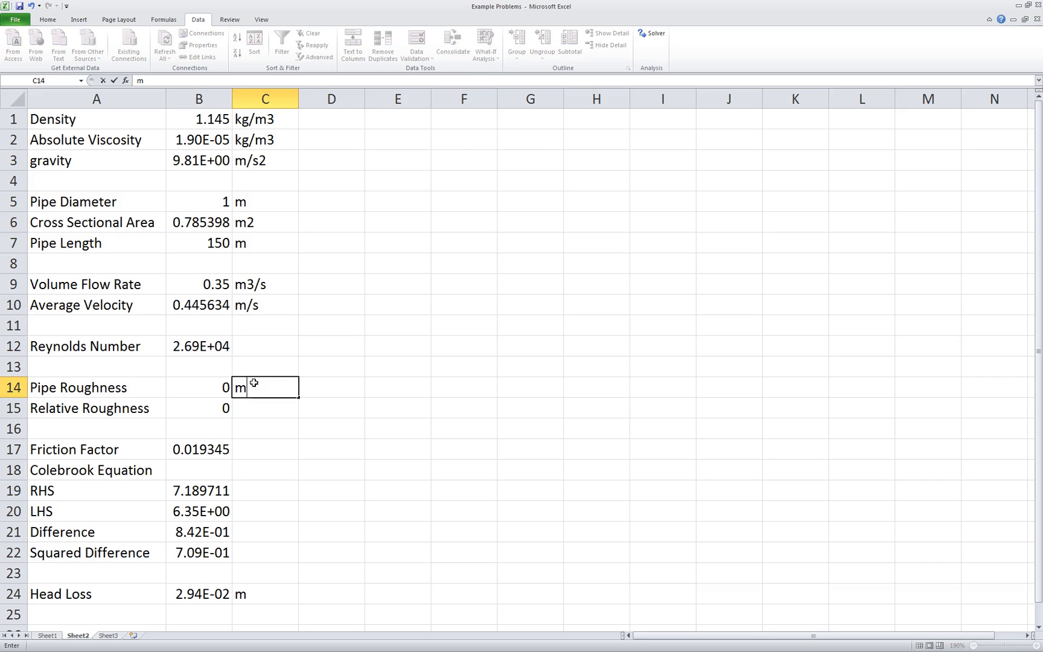
pyautogui.press('Return')
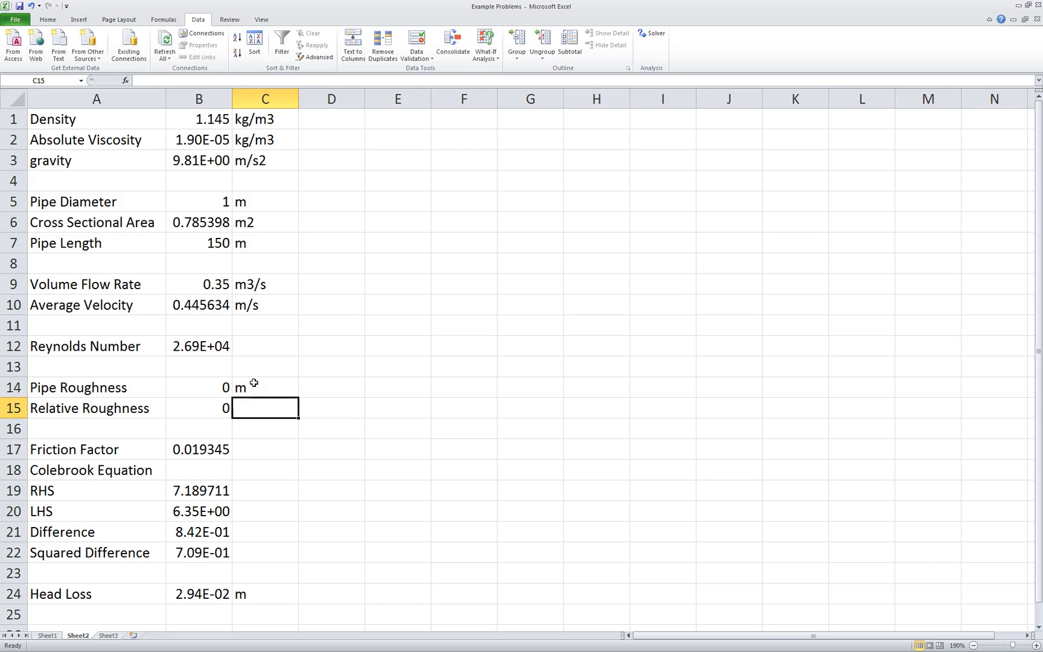
pyautogui.click(211, 494)
pyautogui.click(206, 512)
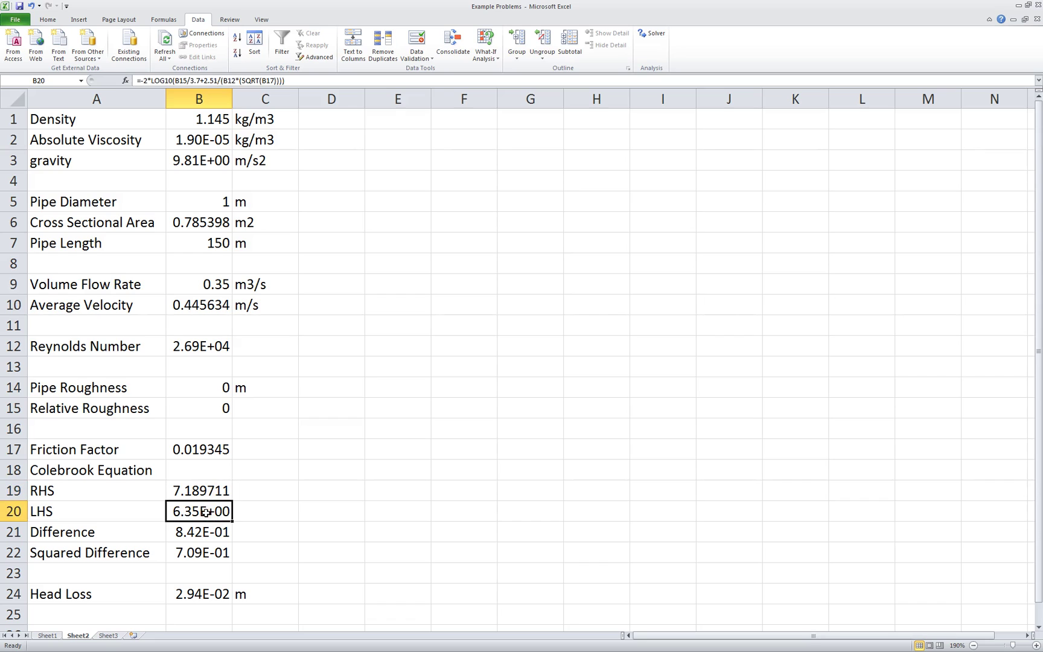
pyautogui.click(191, 450)
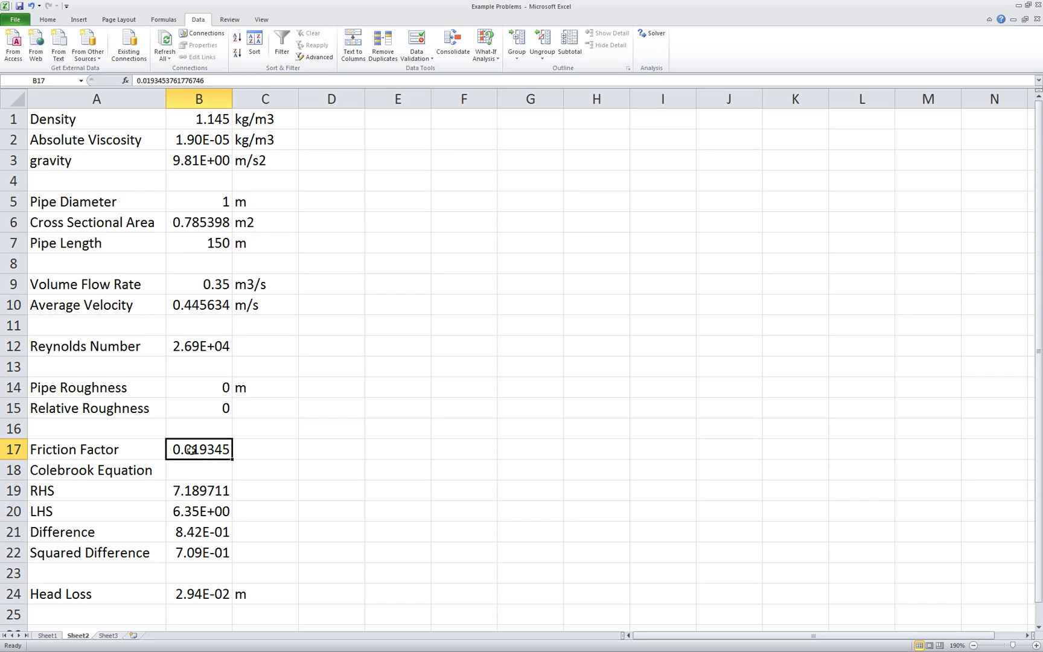
pyautogui.click(199, 532)
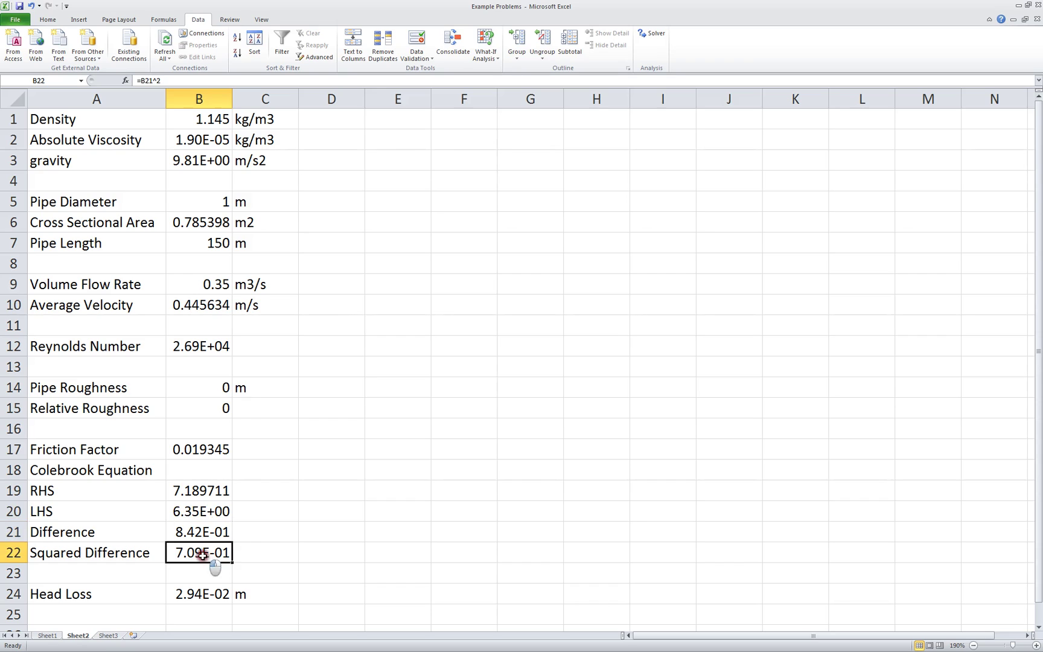
pyautogui.click(201, 554)
pyautogui.click(207, 597)
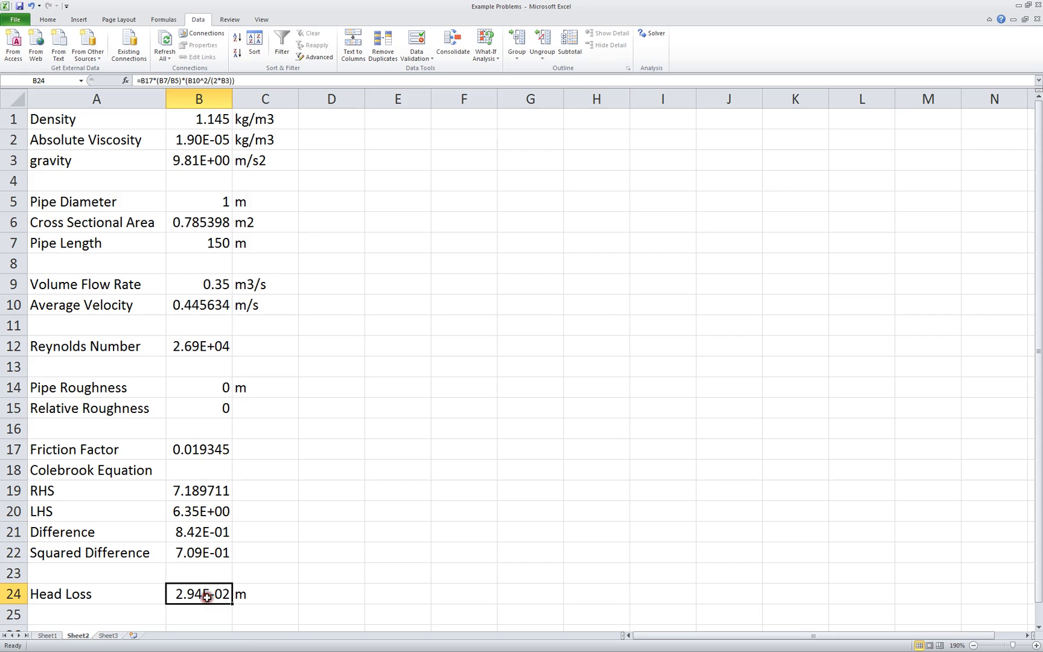
pyautogui.click(203, 201)
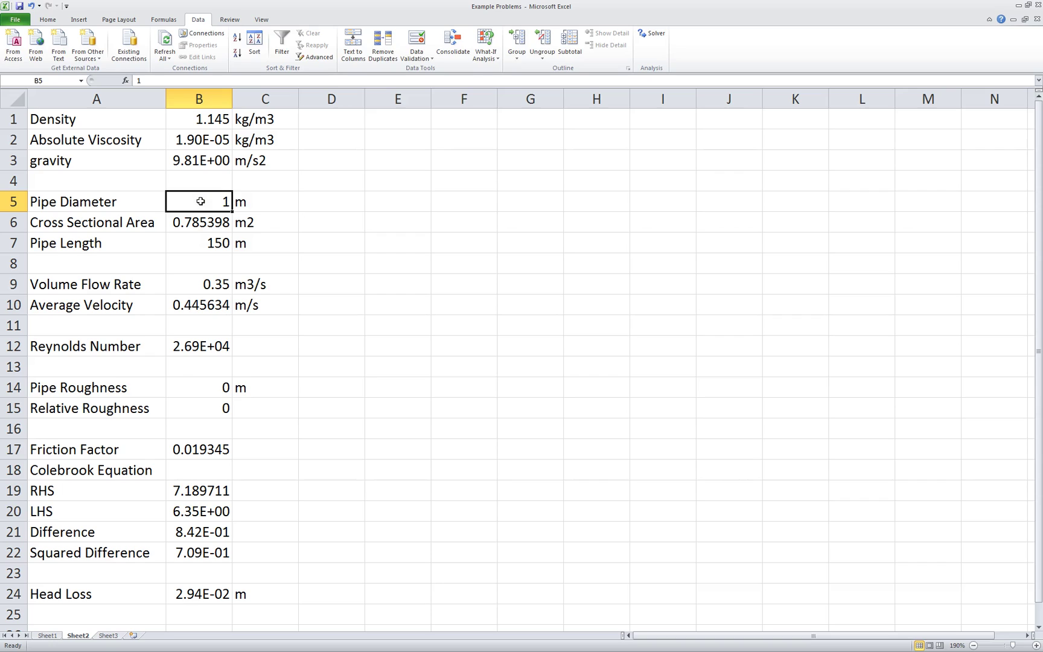
# Try pipe diameters of 0.1 and 0.5 m in B5, then settle on 0.3 m.
pyautogui.write('.')
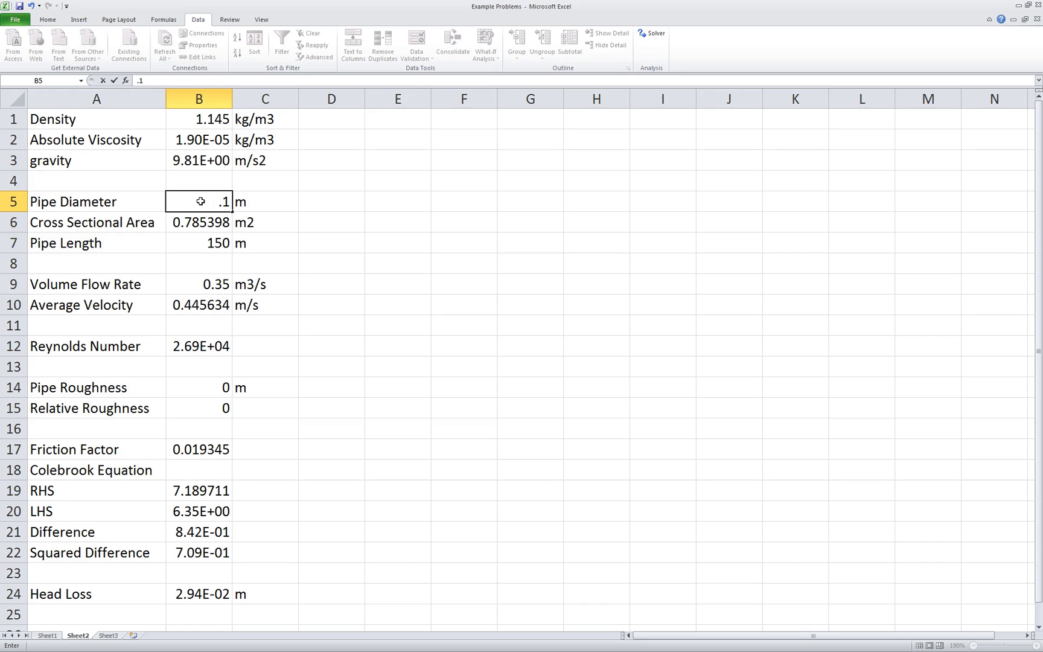
pyautogui.press('Return')
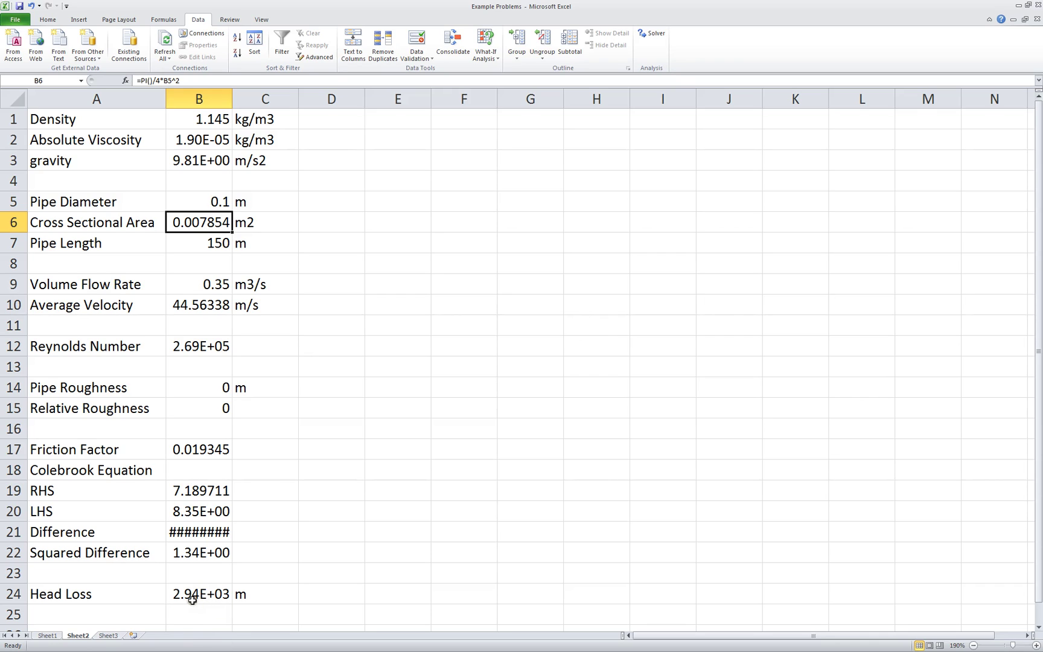
pyautogui.click(216, 201)
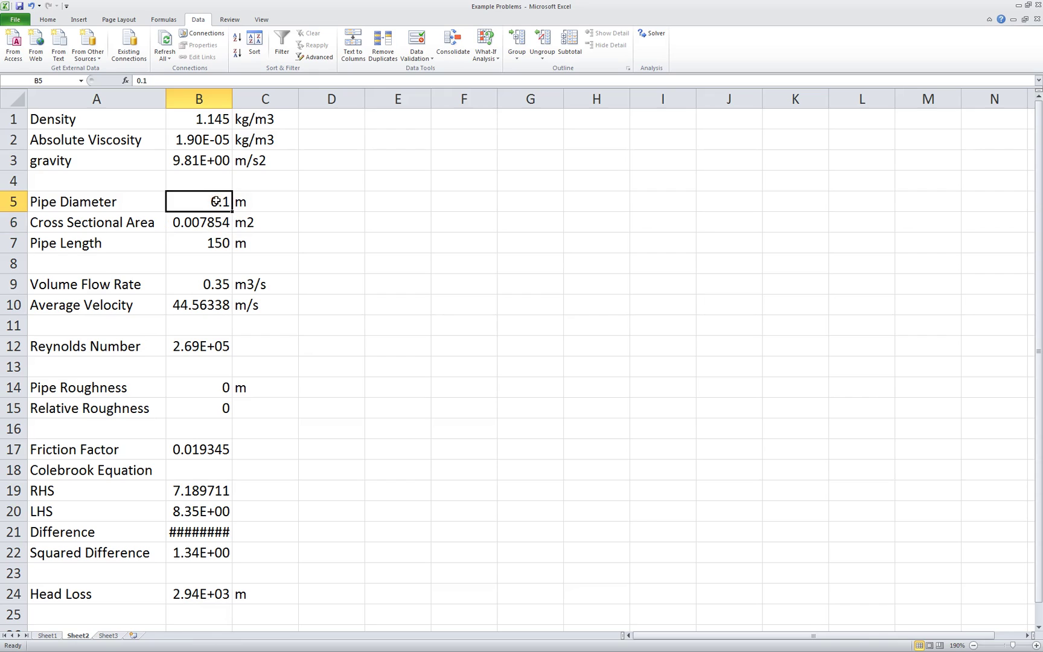
pyautogui.write('0.5')
pyautogui.press('Return')
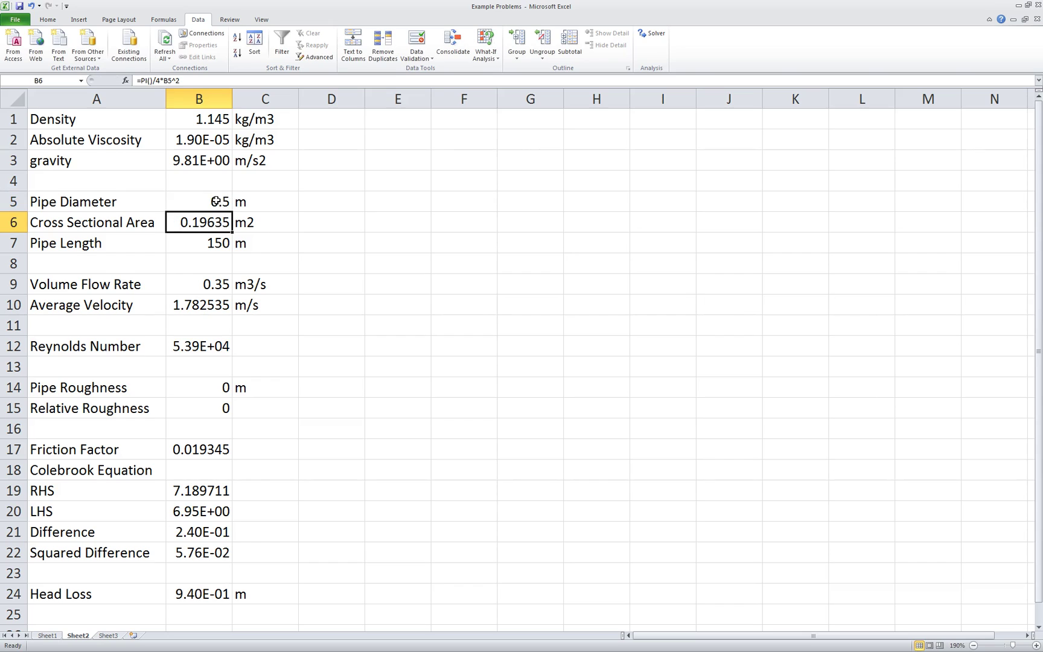
pyautogui.click(204, 207)
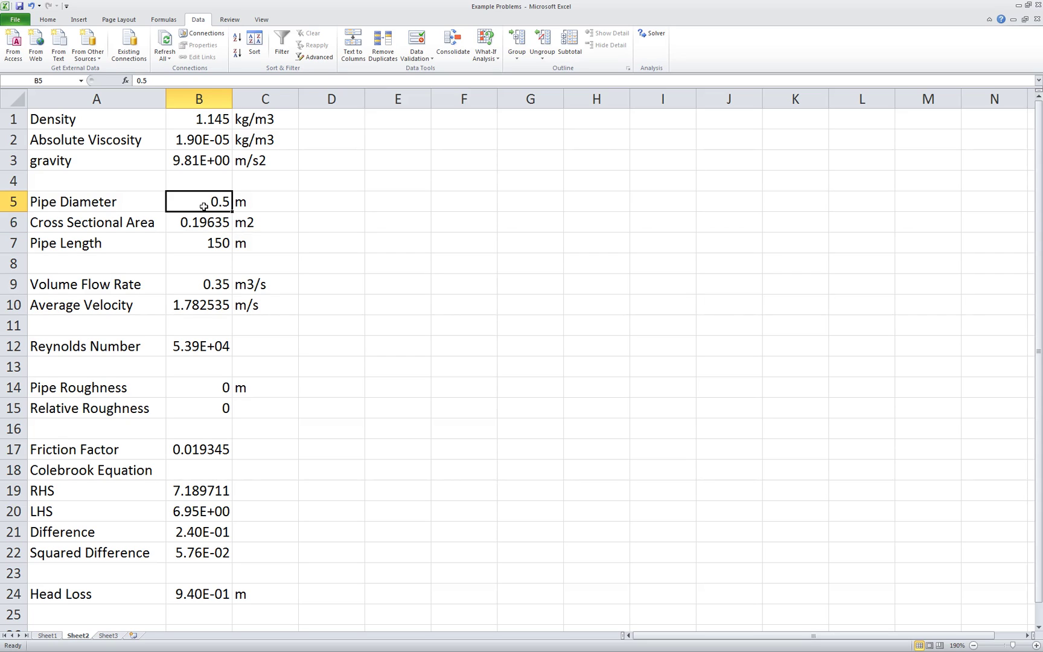
pyautogui.write('.')
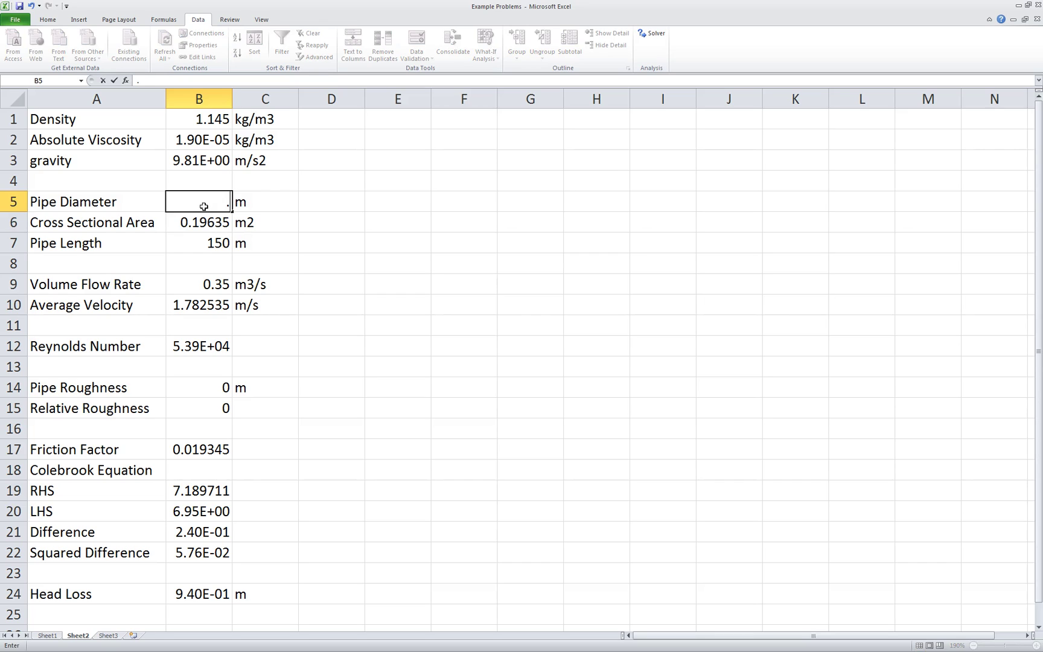
pyautogui.write('3')
pyautogui.press('Return')
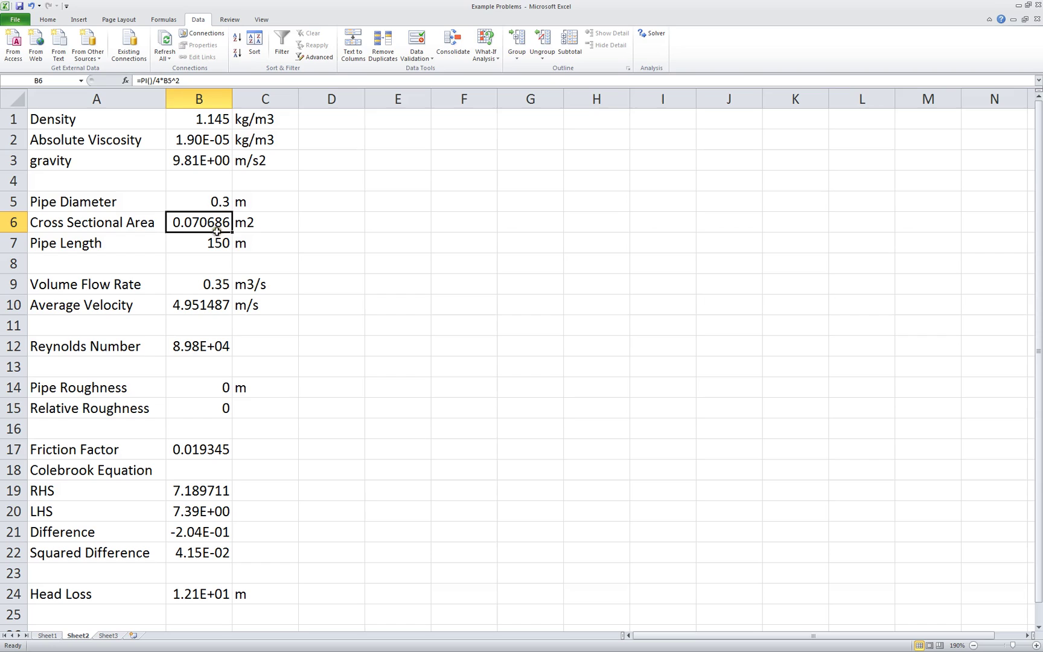
# Open Solver and set head loss cell B24 as the objective.
pyautogui.click(211, 201)
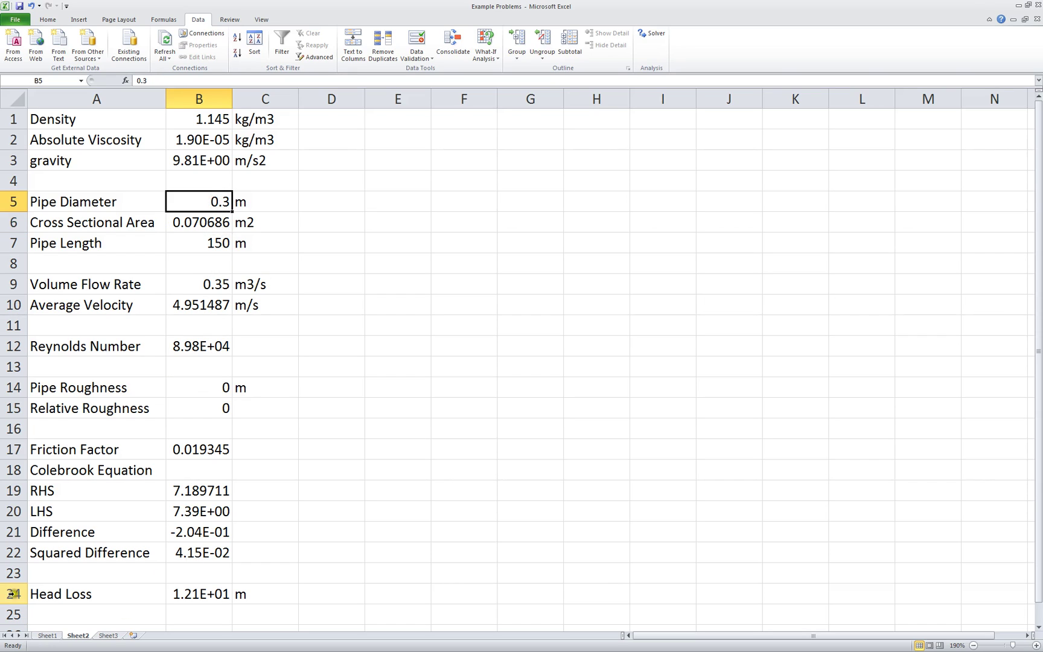
pyautogui.click(190, 593)
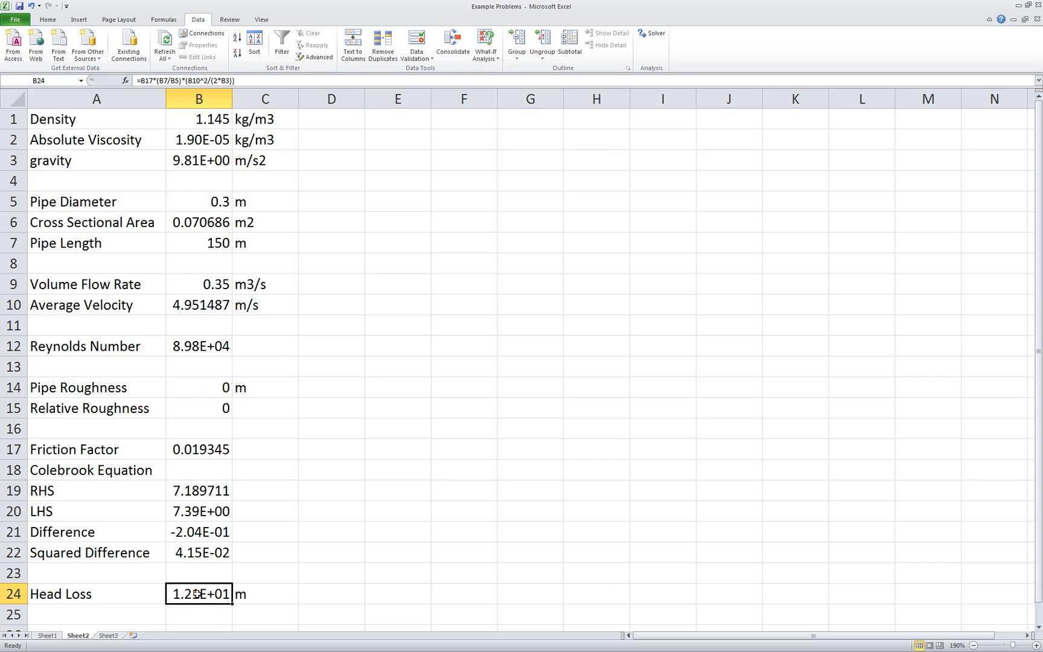
pyautogui.click(650, 37)
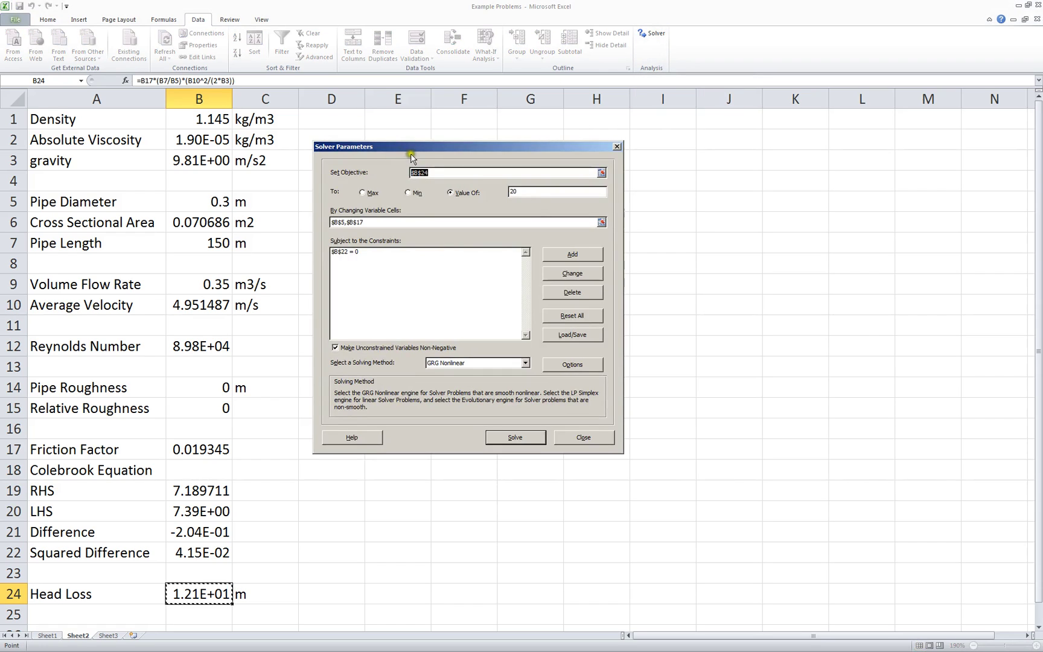
pyautogui.moveTo(411, 157); pyautogui.dragTo(391, 187)
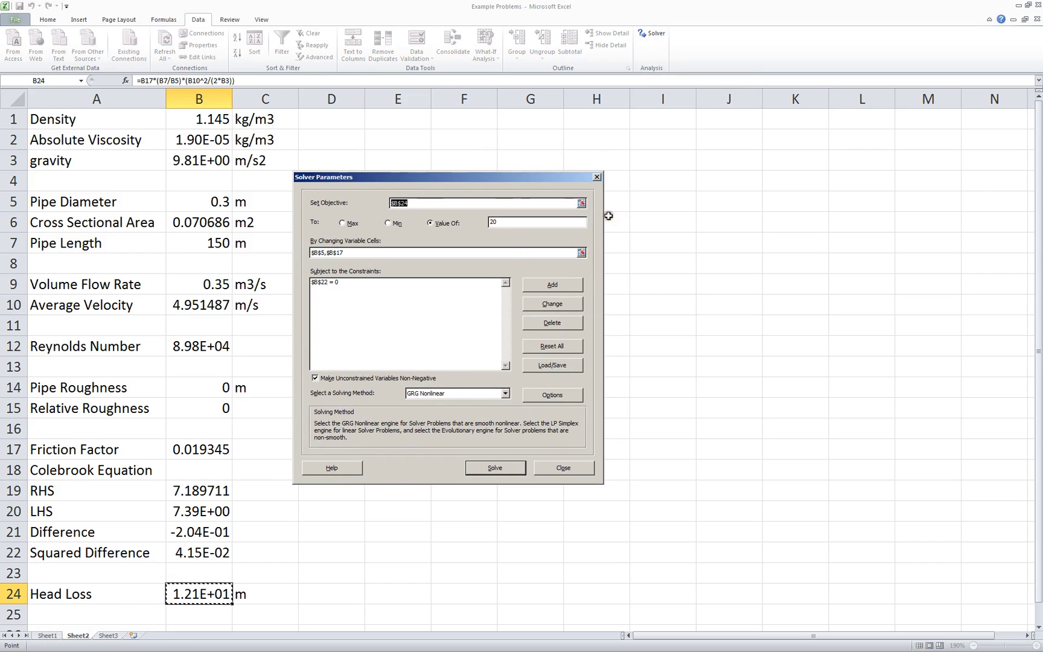
pyautogui.click(581, 203)
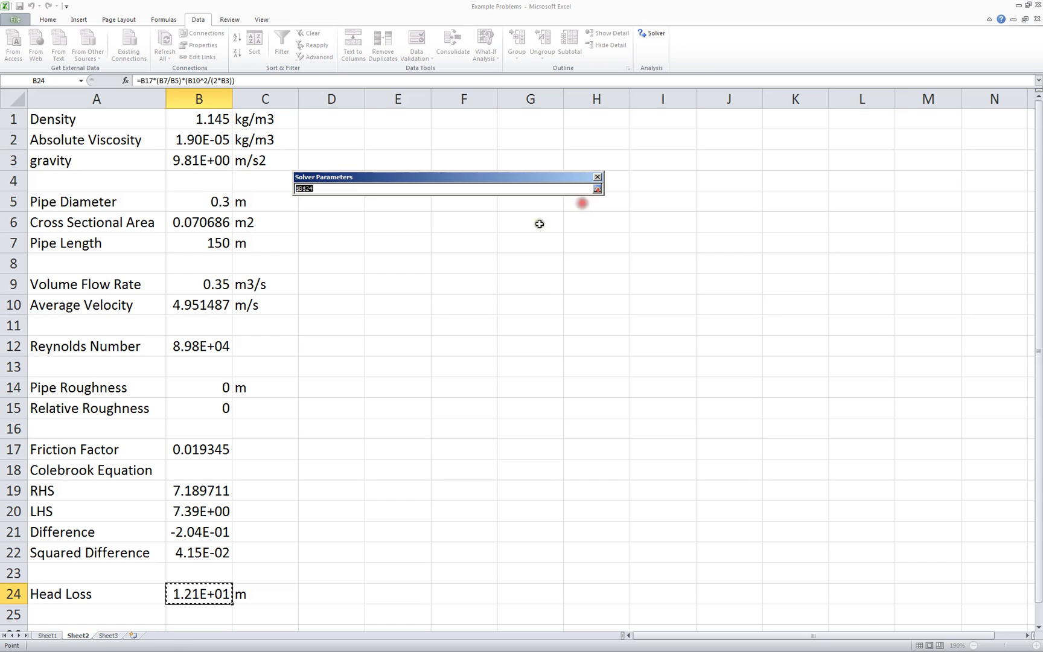
pyautogui.click(201, 594)
pyautogui.click(598, 189)
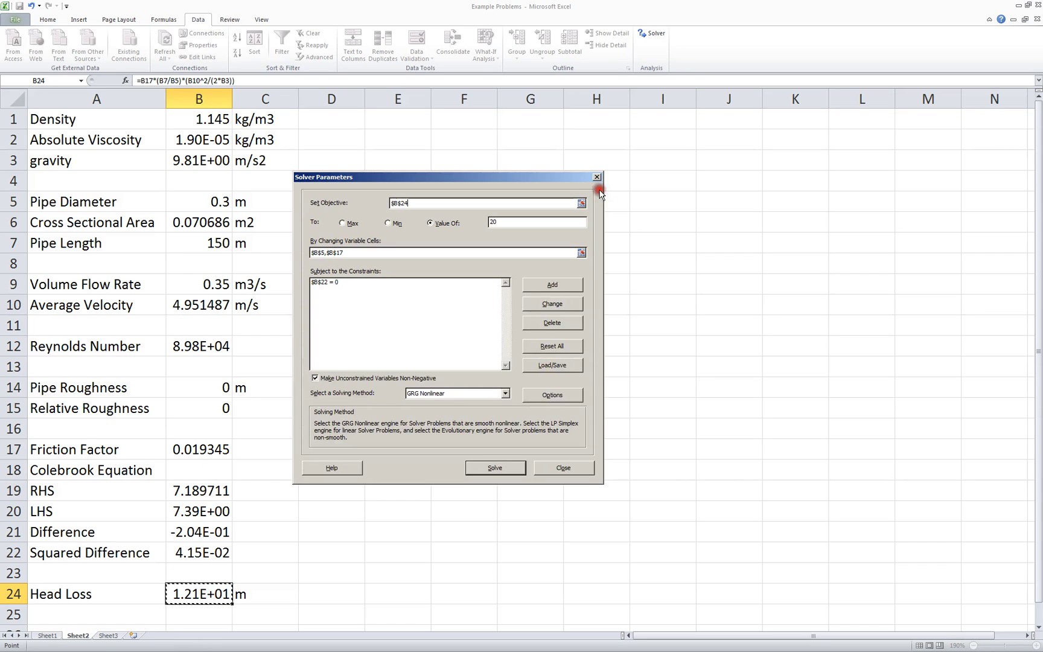
# Make the objective reach a value of 20 and run Solver.
pyautogui.click(515, 222)
pyautogui.click(428, 223)
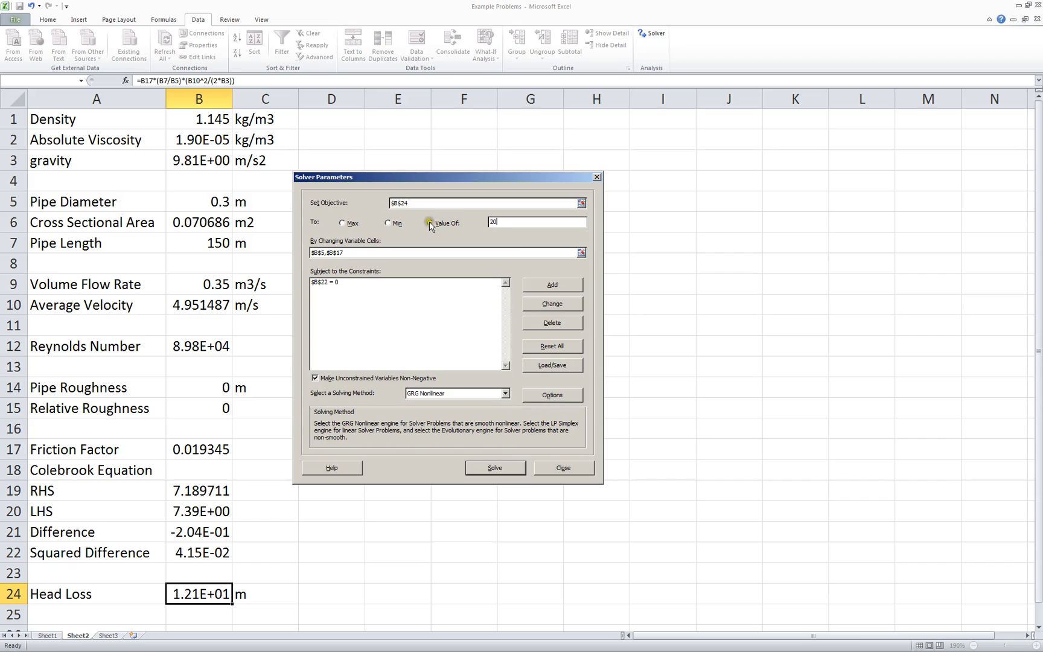
pyautogui.click(430, 224)
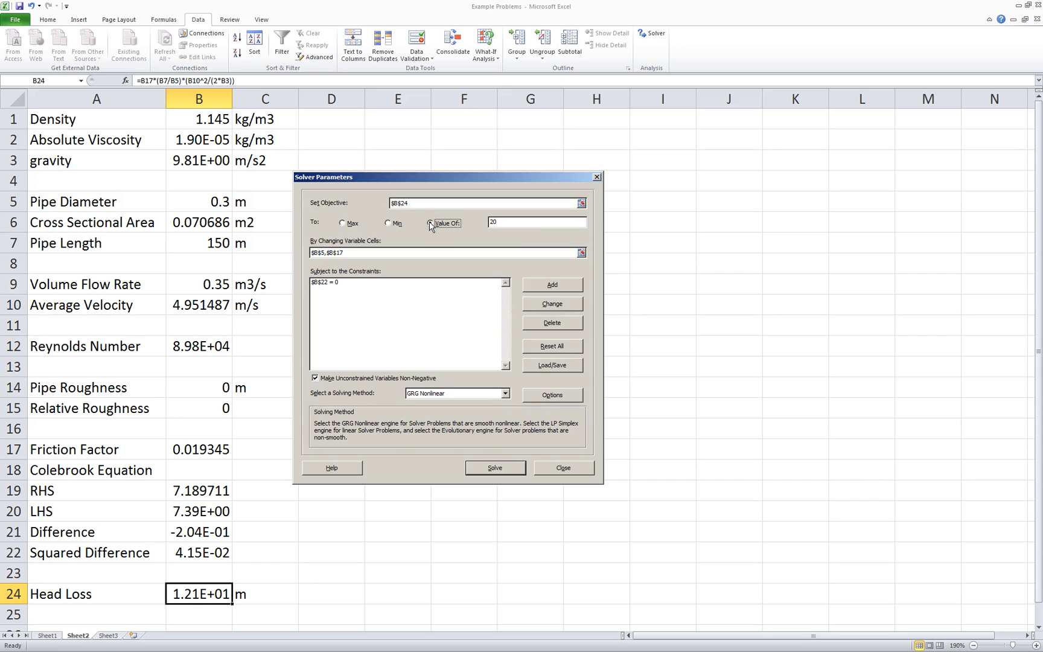
pyautogui.doubleClick(515, 222)
pyautogui.click(464, 217)
pyautogui.press('Return')
# Restore the original values, then re-enter $B$5,$B$17 as Solver's changing variable cells.
pyautogui.click(489, 335)
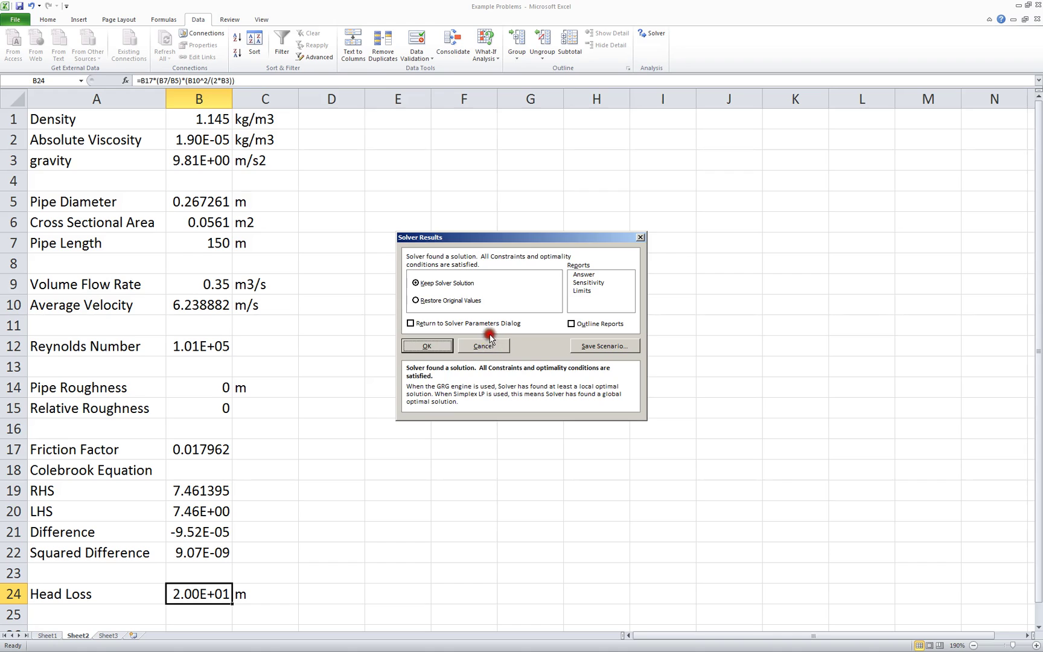
pyautogui.click(652, 33)
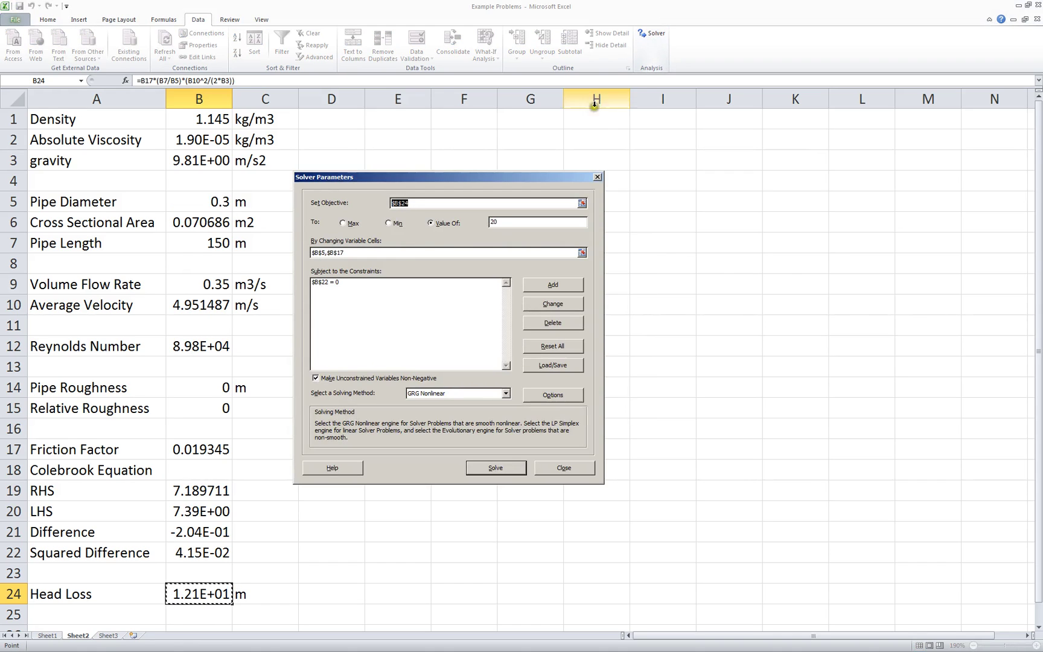
pyautogui.moveTo(469, 252); pyautogui.dragTo(282, 244)
pyautogui.press('Delete')
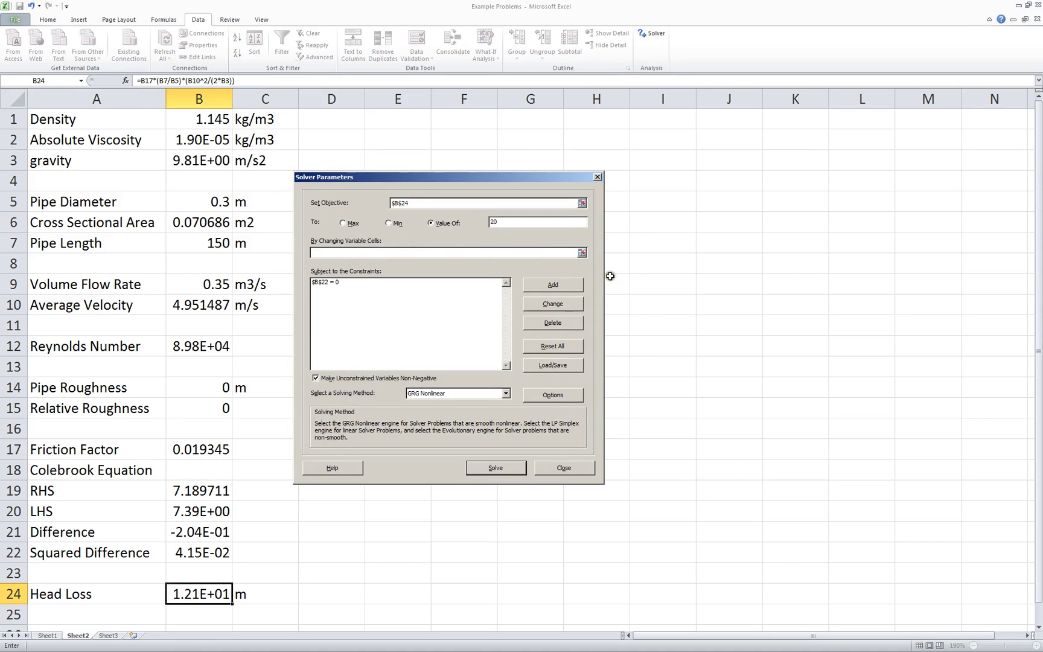
pyautogui.click(579, 252)
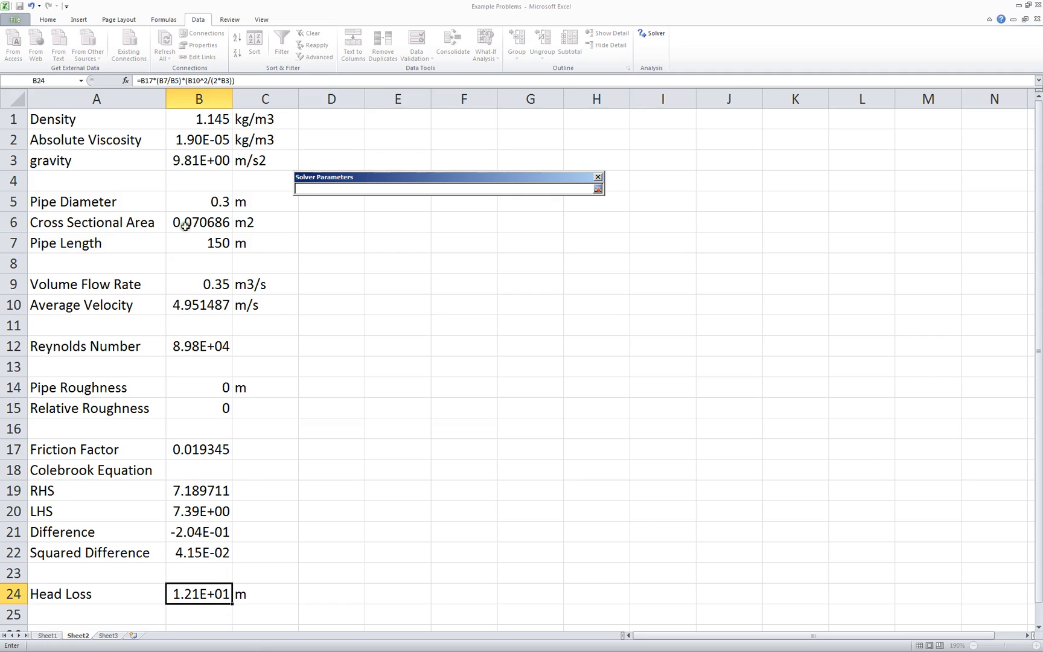
pyautogui.click(216, 202)
pyautogui.write(',')
pyautogui.click(204, 451)
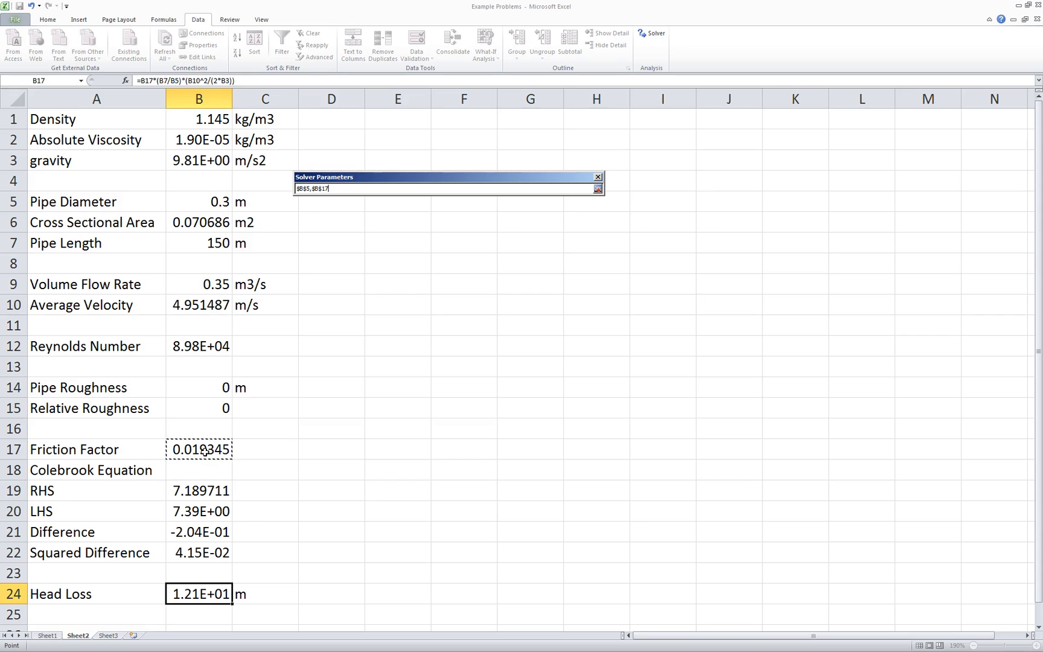
pyautogui.click(598, 189)
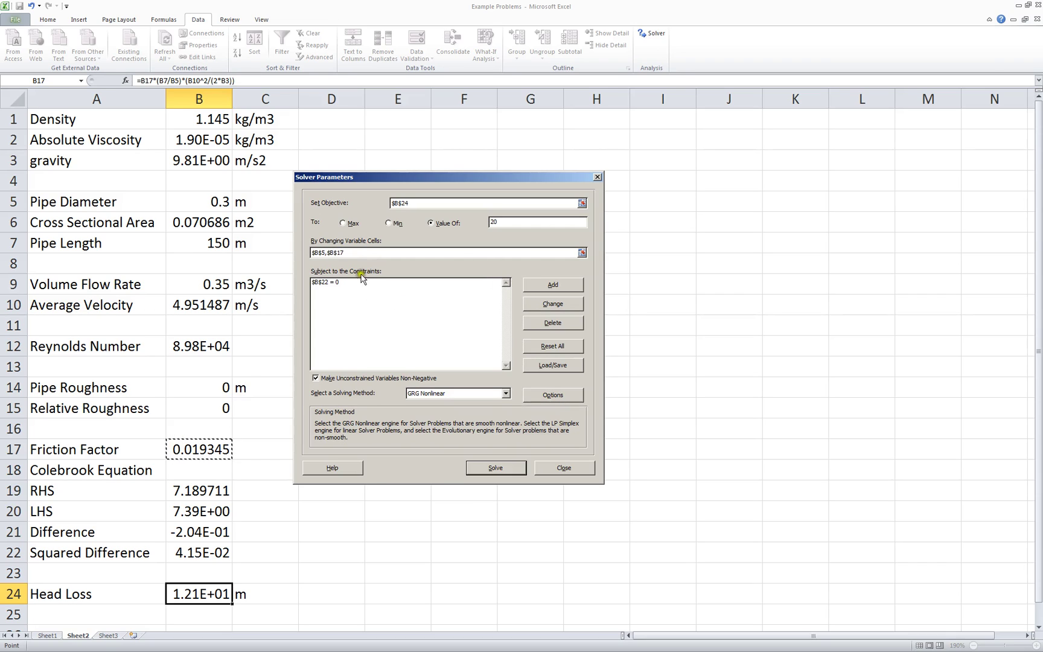
pyautogui.click(558, 290)
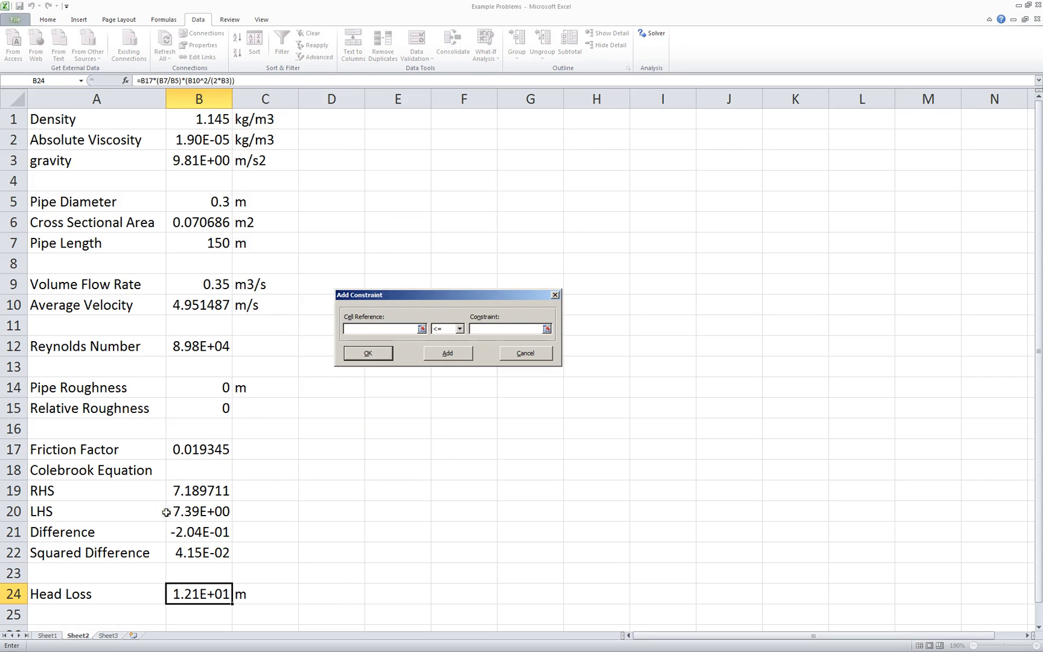
pyautogui.click(194, 554)
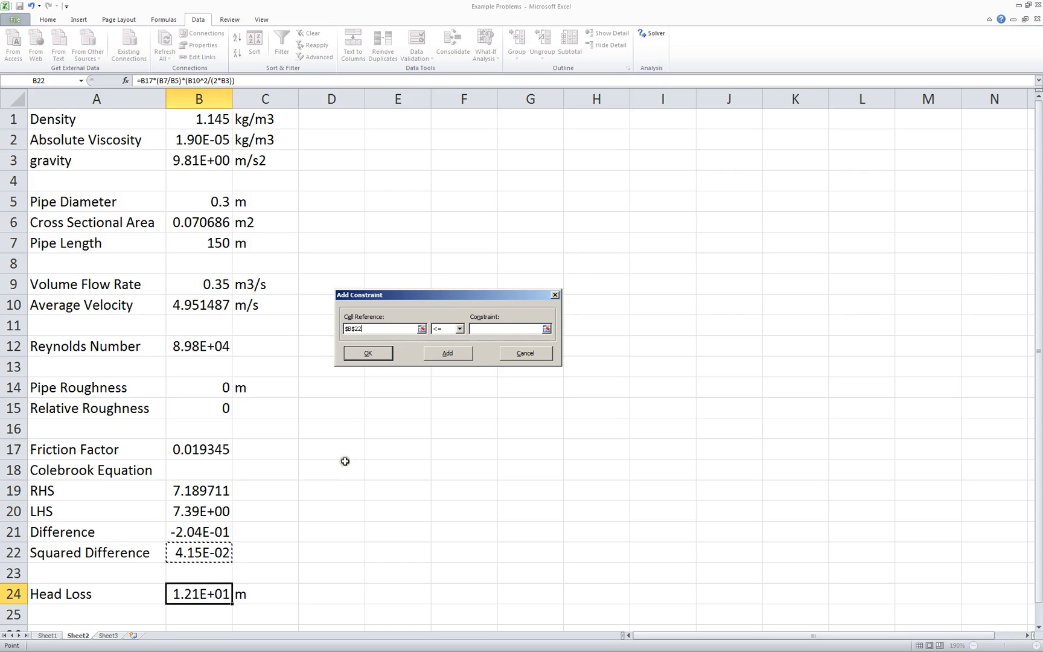
pyautogui.click(460, 330)
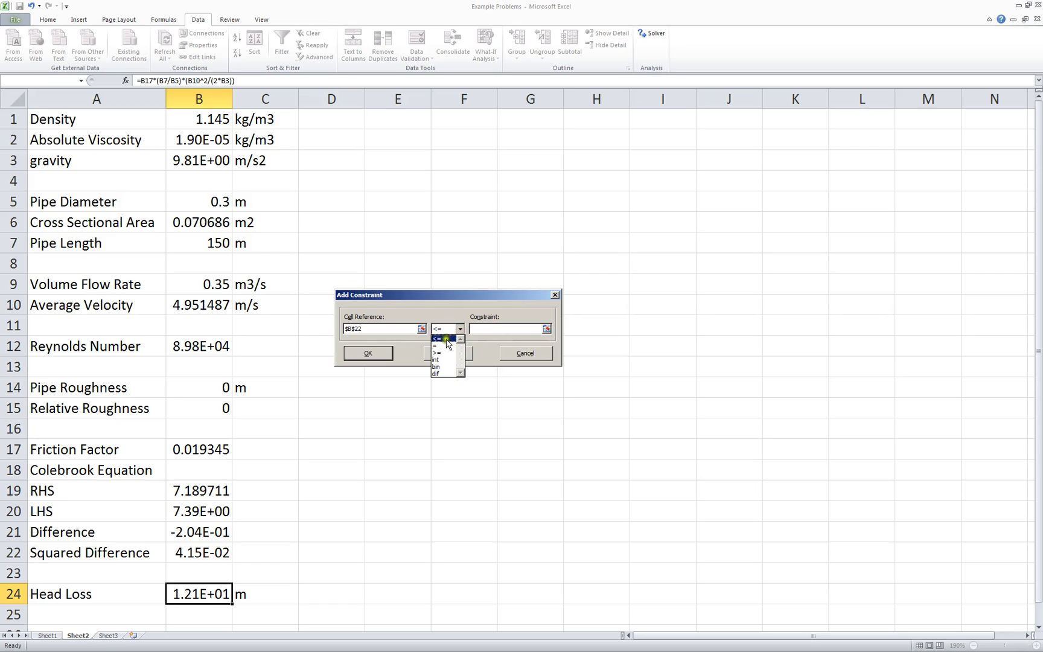
pyautogui.click(436, 346)
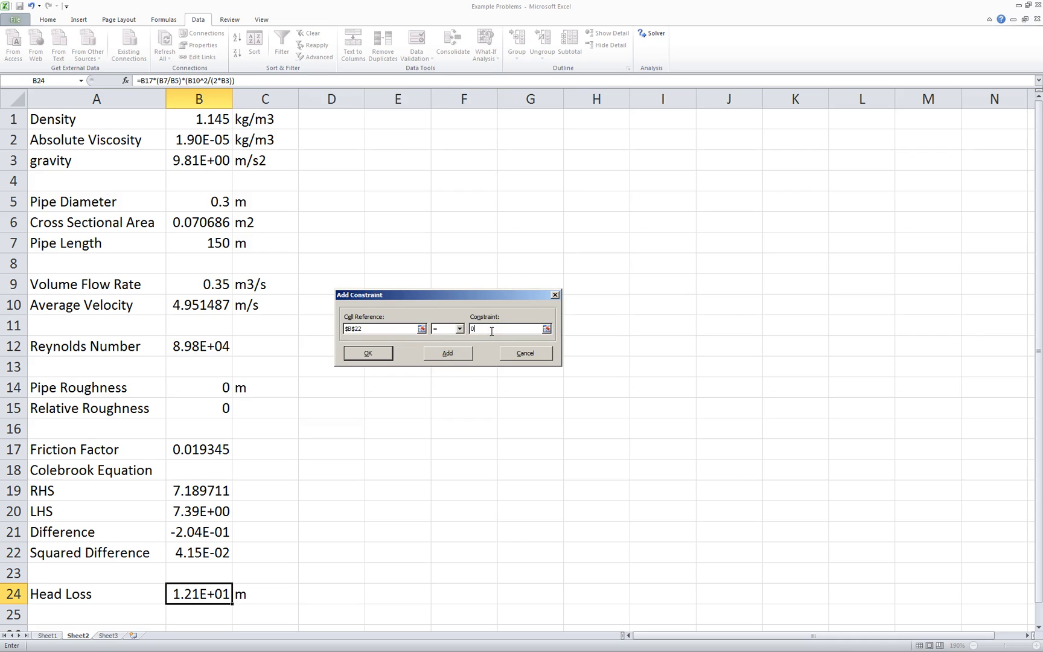
pyautogui.click(368, 354)
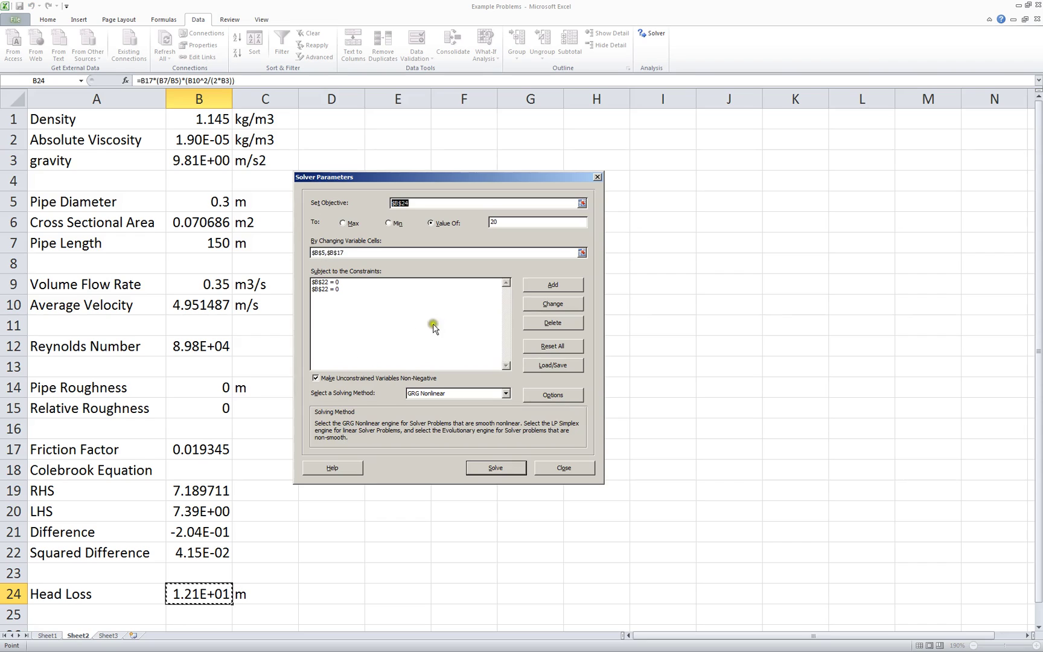
pyautogui.click(331, 282)
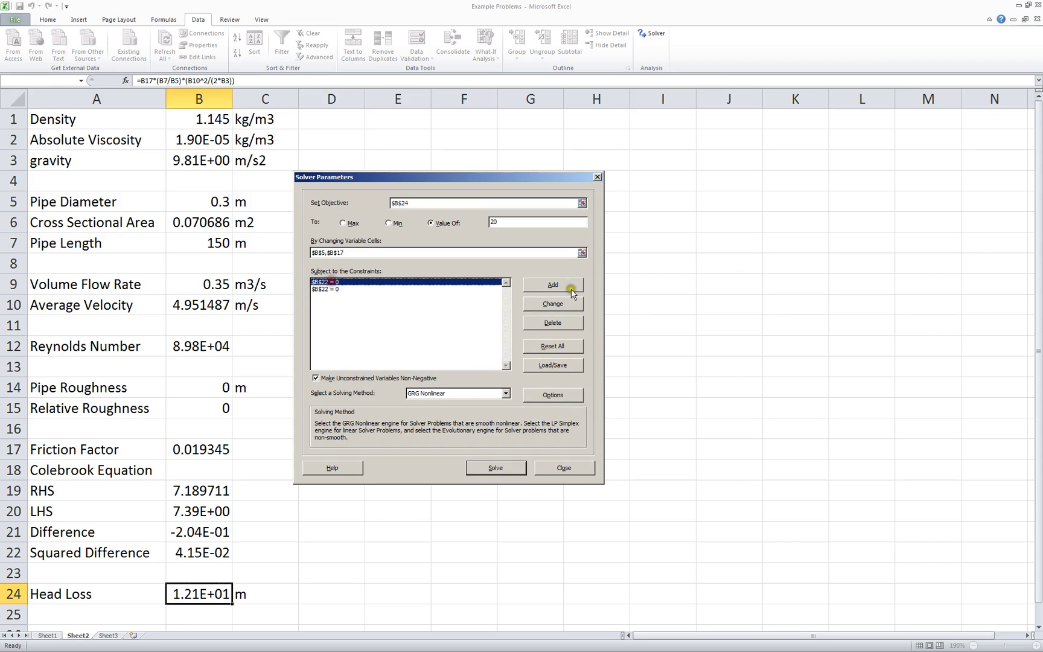
pyautogui.click(555, 323)
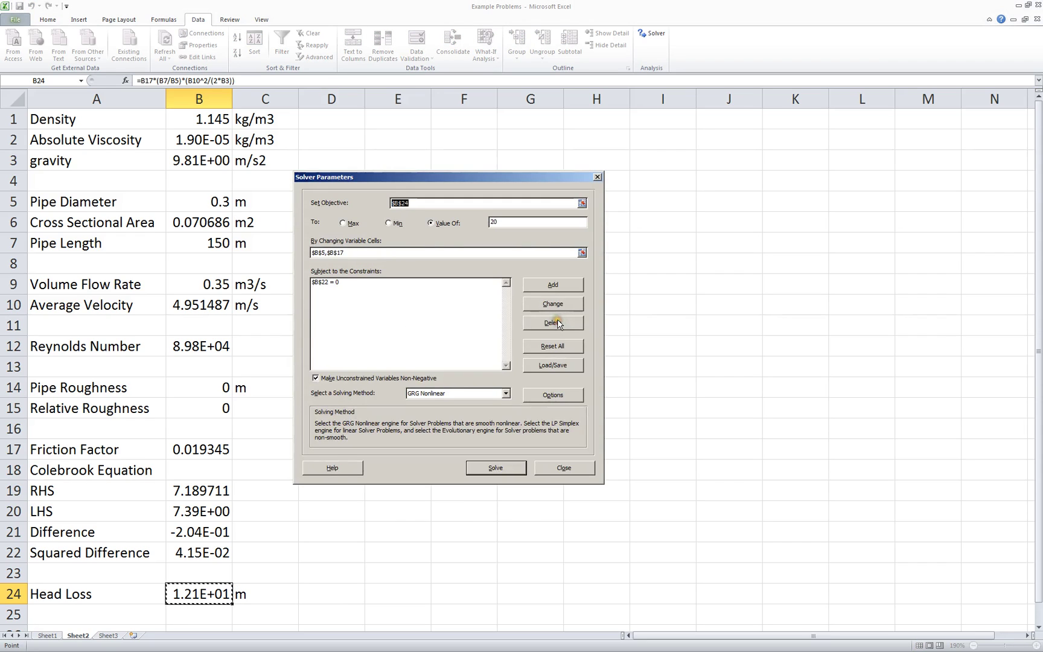
# Run Solver for 20 m head loss and move the Solver Results dialog aside.
pyautogui.click(341, 293)
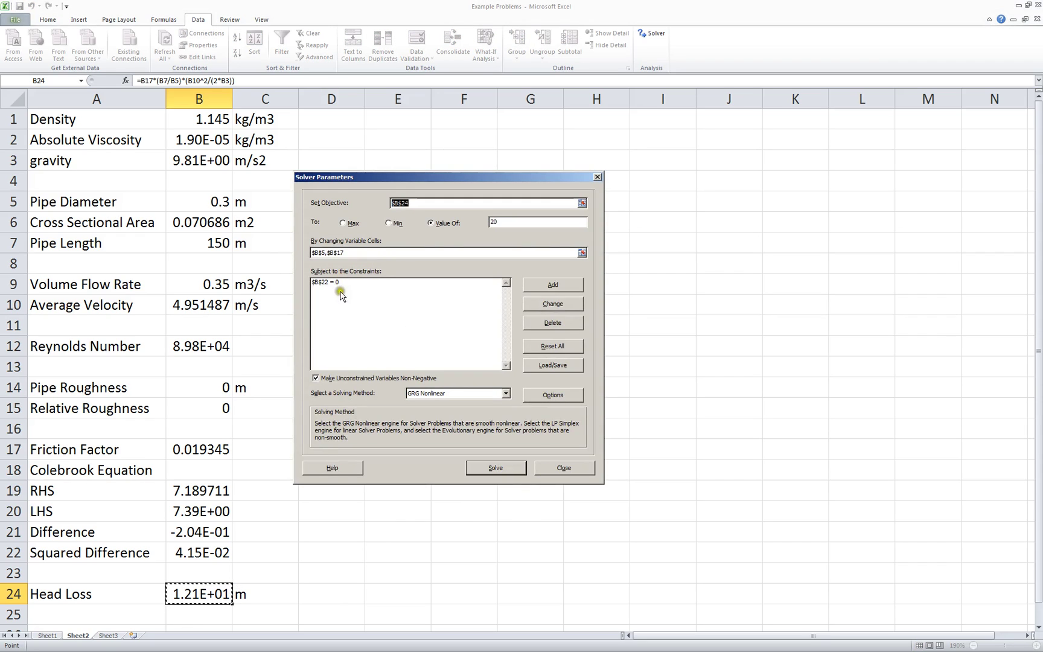
pyautogui.click(496, 470)
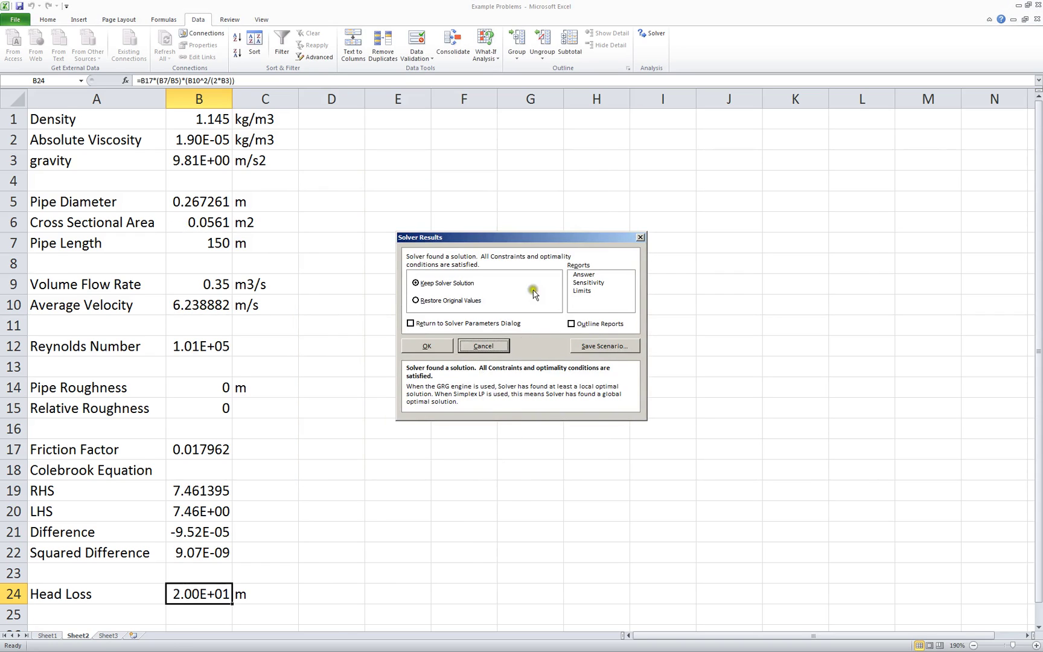
pyautogui.click(535, 245)
pyautogui.moveTo(534, 242); pyautogui.dragTo(516, 181)
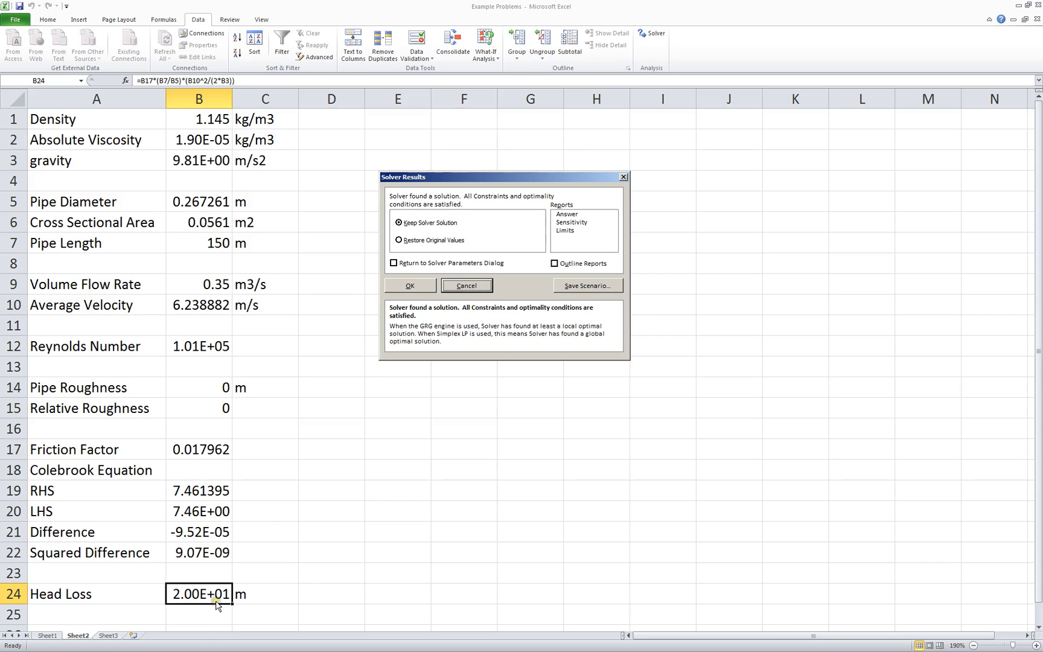
# Keep the Solver solution and check Reynolds number B12, diameter B5 and head loss B24.
pyautogui.click(410, 285)
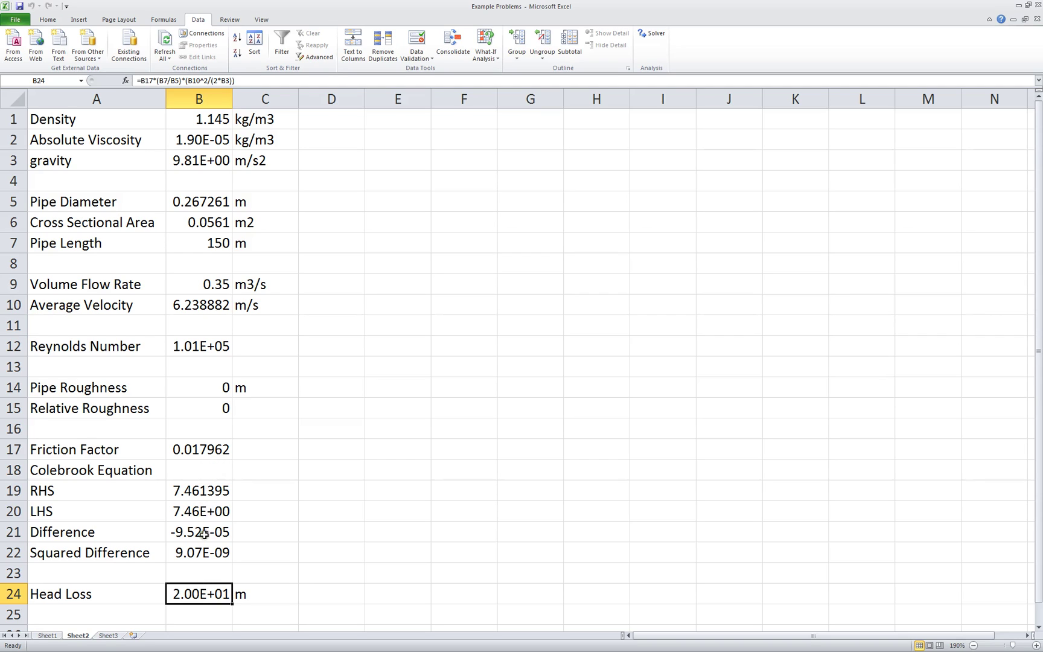
pyautogui.click(200, 344)
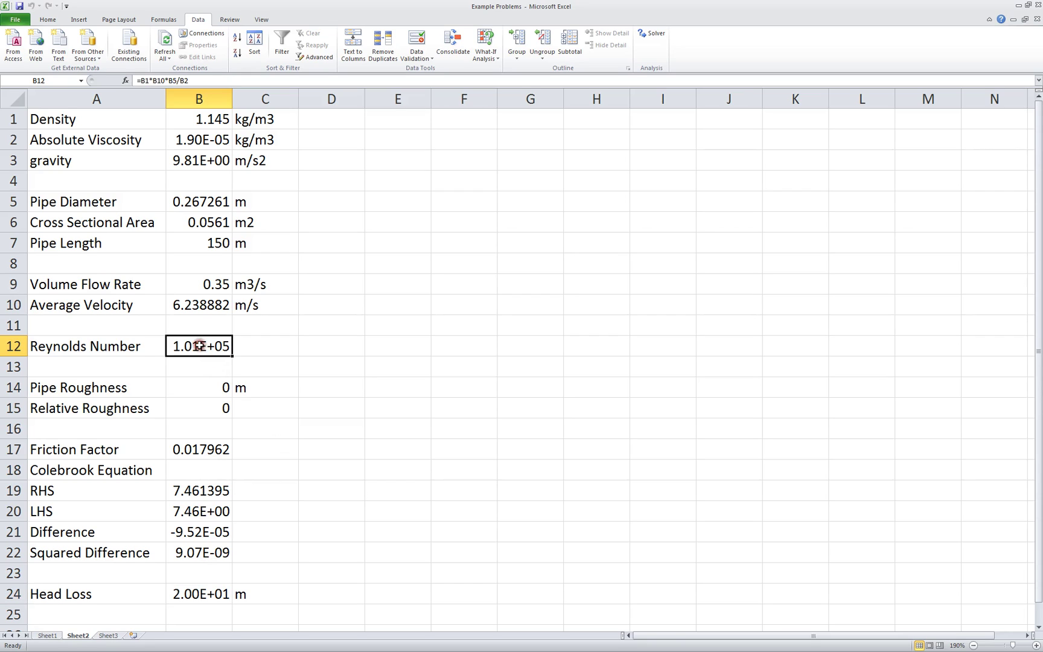
pyautogui.click(207, 201)
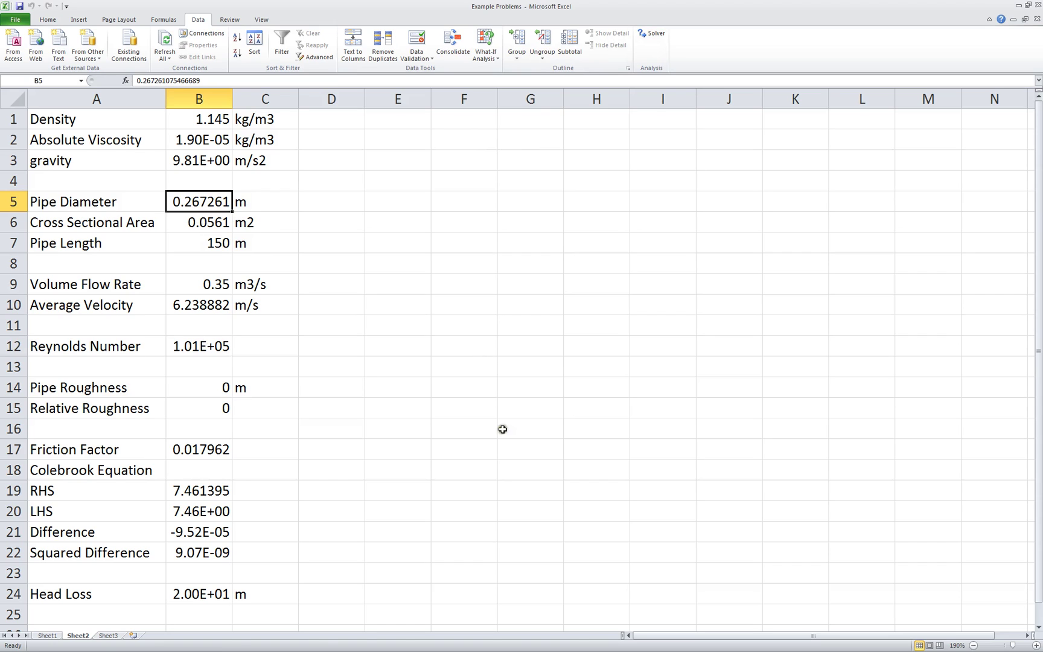
pyautogui.click(199, 595)
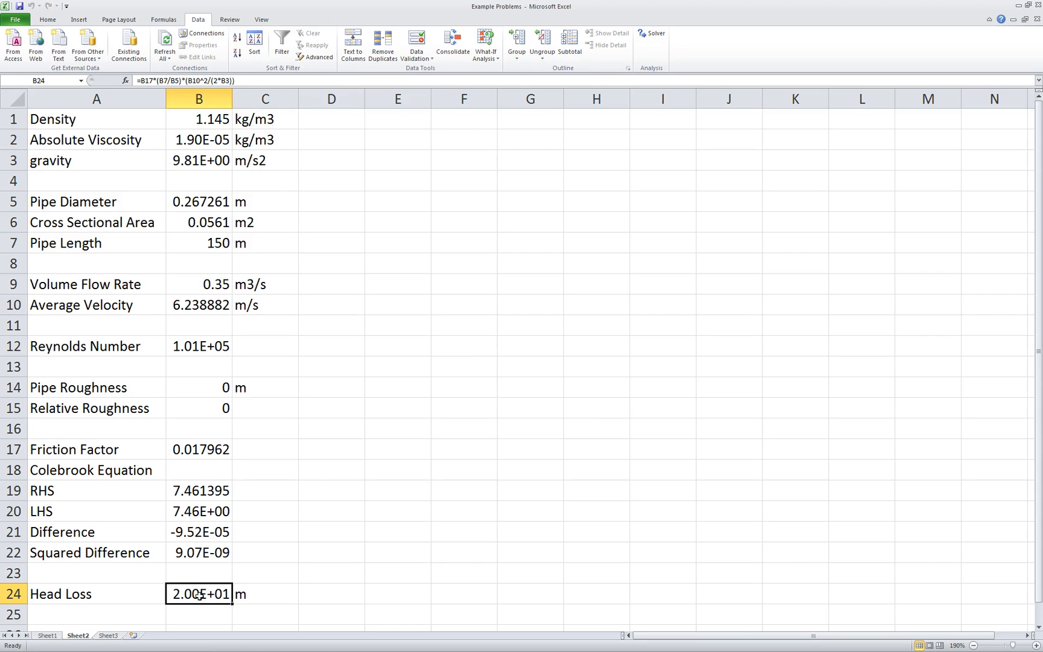